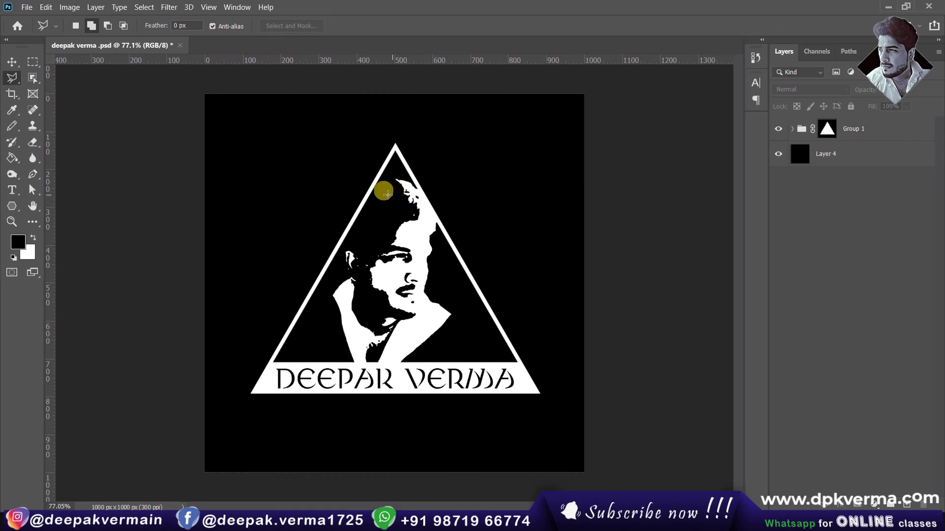
- Open the portrait JPG photo in its own document
{"action": "left_click", "coordinate": [27, 7]}
{"action": "left_click", "coordinate": [30, 28]}
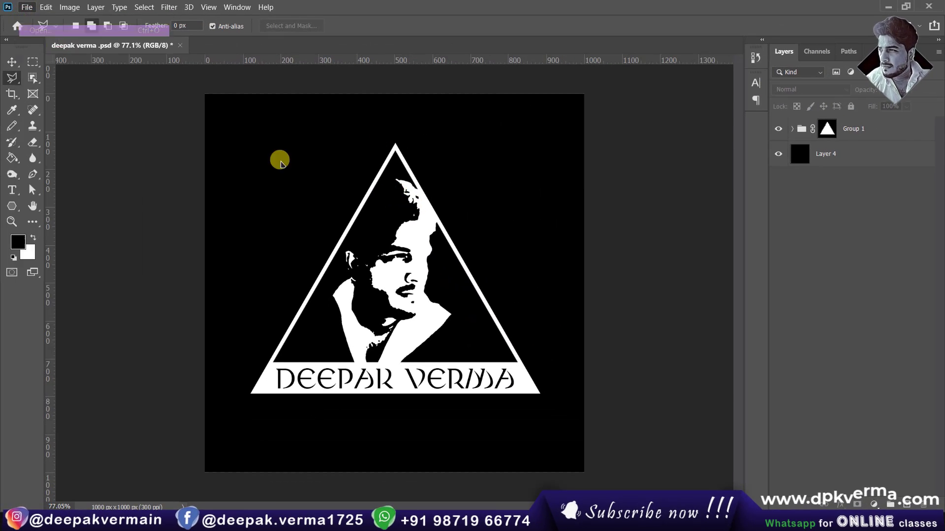
{"action": "left_click", "coordinate": [150, 74]}
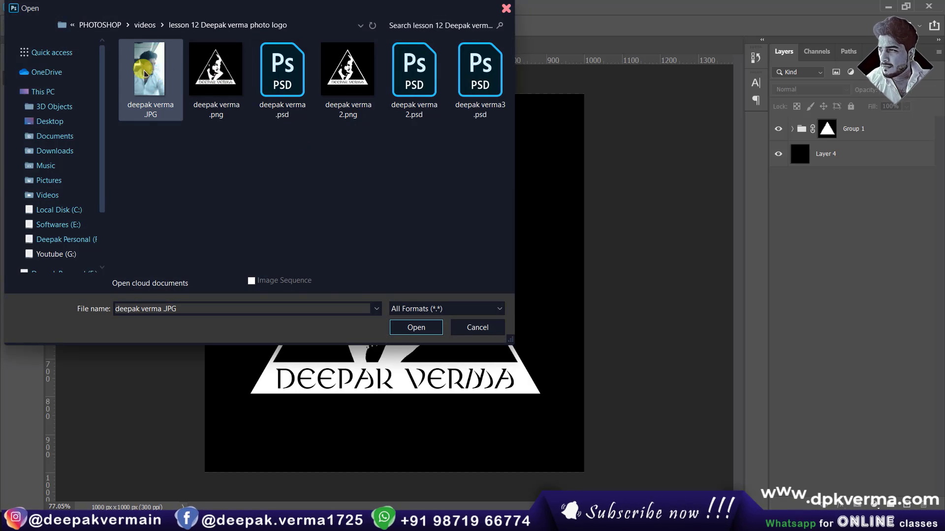
{"action": "left_click", "coordinate": [406, 329]}
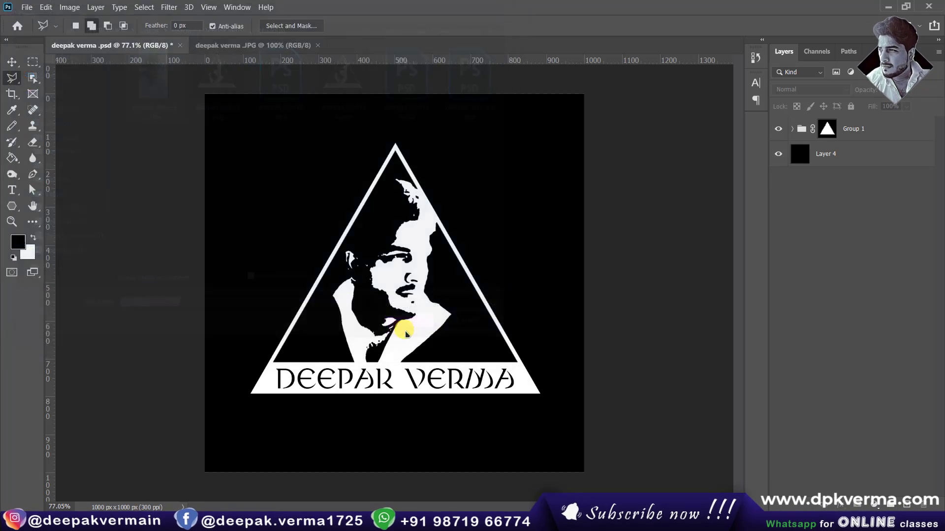
- Select the man with the Object Selection Tool by boxing around him
{"action": "right_click", "coordinate": [25, 80]}
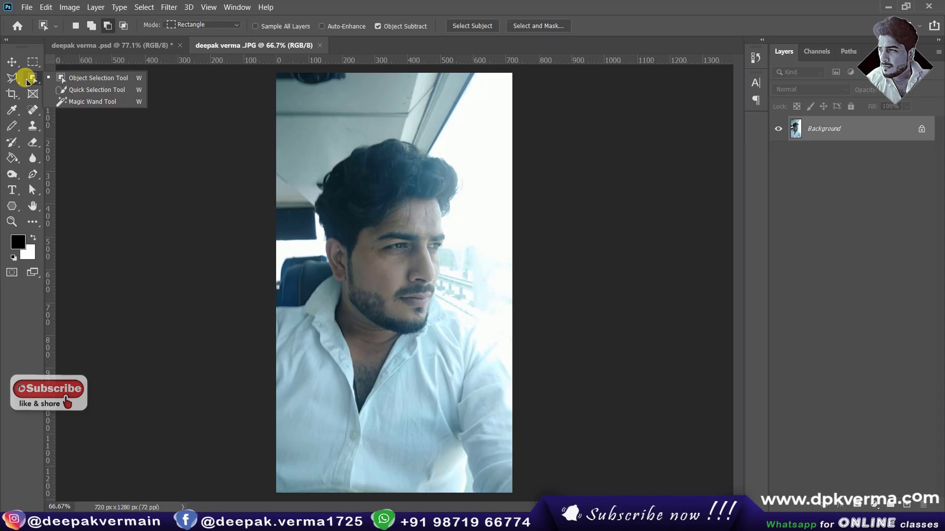
{"action": "left_click", "coordinate": [57, 74]}
{"action": "mouse_move", "coordinate": [265, 120]}
{"action": "left_mouse_down"}
{"action": "mouse_move", "coordinate": [506, 339]}
{"action": "mouse_move", "coordinate": [535, 491]}
{"action": "left_mouse_up"}
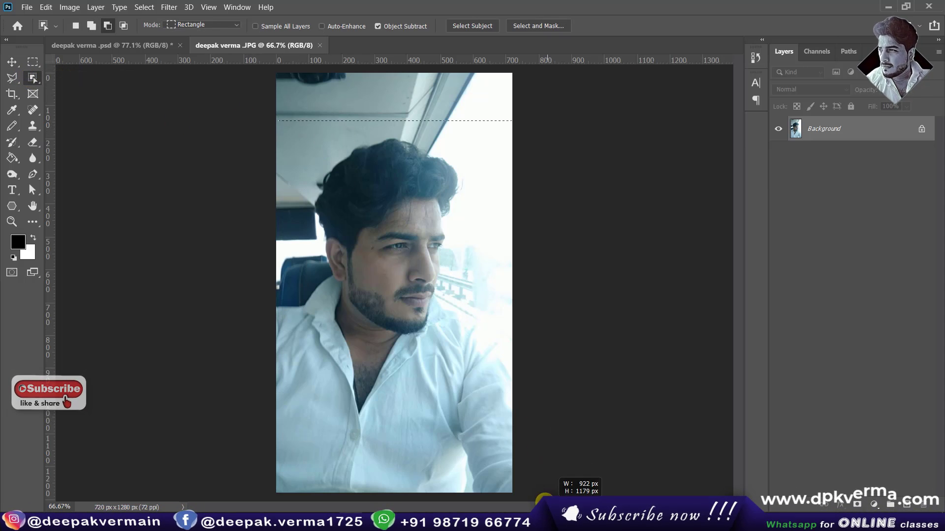
{"action": "left_click_drag", "start_coordinate": [533, 448], "coordinate": [534, 449]}
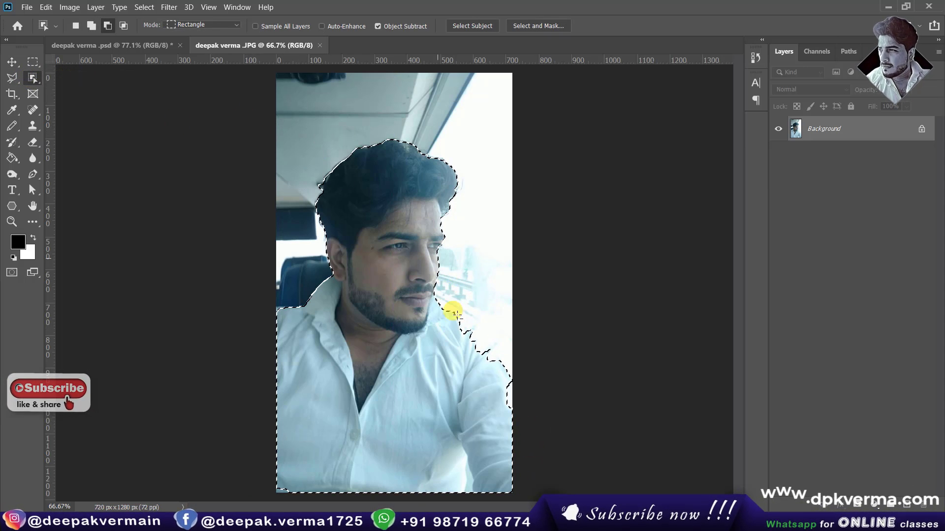
{"action": "scroll", "coordinate": [497, 396], "scroll_direction": "up", "scroll_amount": 2}
{"action": "scroll", "coordinate": [504, 358], "scroll_direction": "up", "scroll_amount": 2}
{"action": "scroll", "coordinate": [241, 182], "scroll_direction": "down", "scroll_amount": 1}
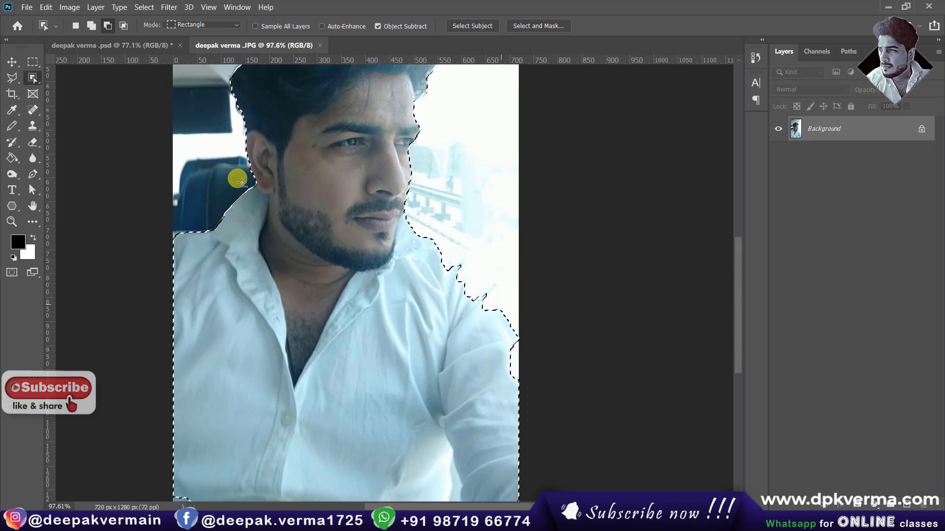
- Refine the shoulder and arm selection edge with the Lasso tool
{"action": "left_click", "coordinate": [14, 78]}
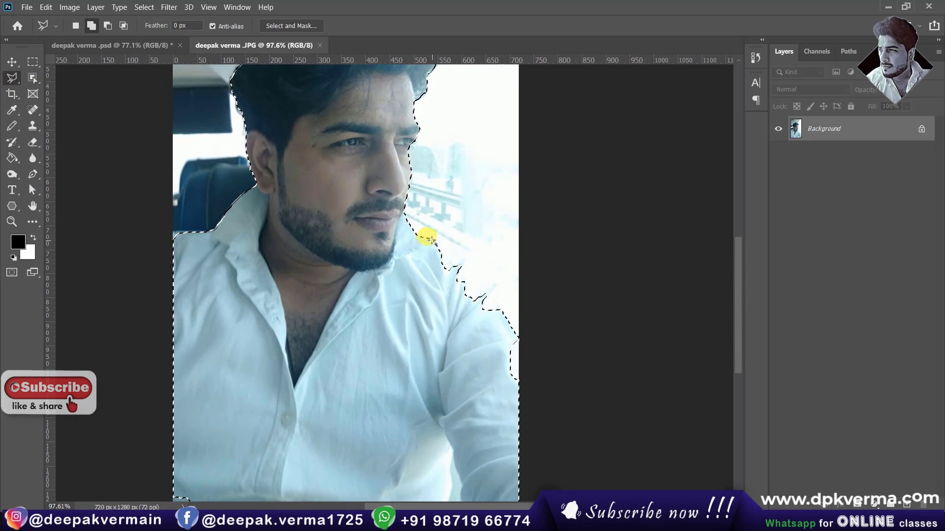
{"action": "left_click_drag", "start_coordinate": [433, 241], "coordinate": [453, 255]}
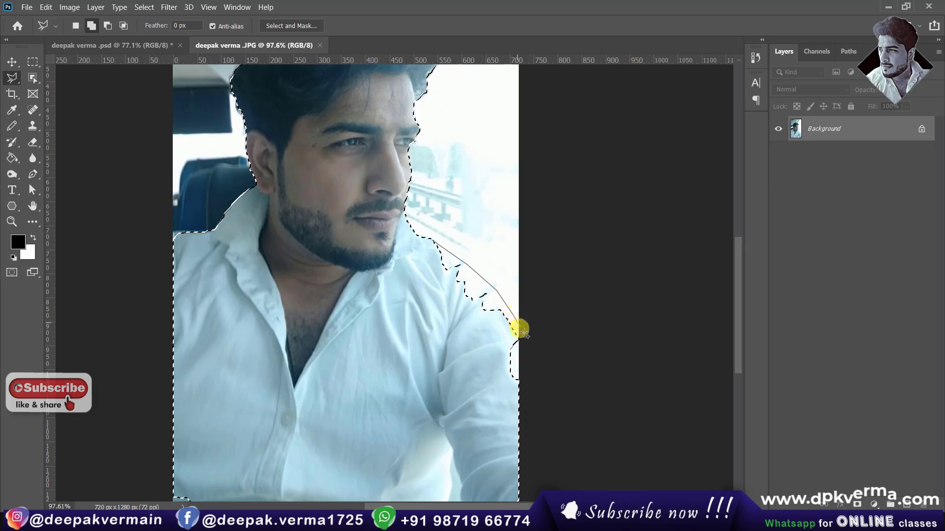
{"action": "left_click_drag", "start_coordinate": [524, 334], "coordinate": [521, 397]}
{"action": "left_click_drag", "start_coordinate": [410, 252], "coordinate": [410, 252]}
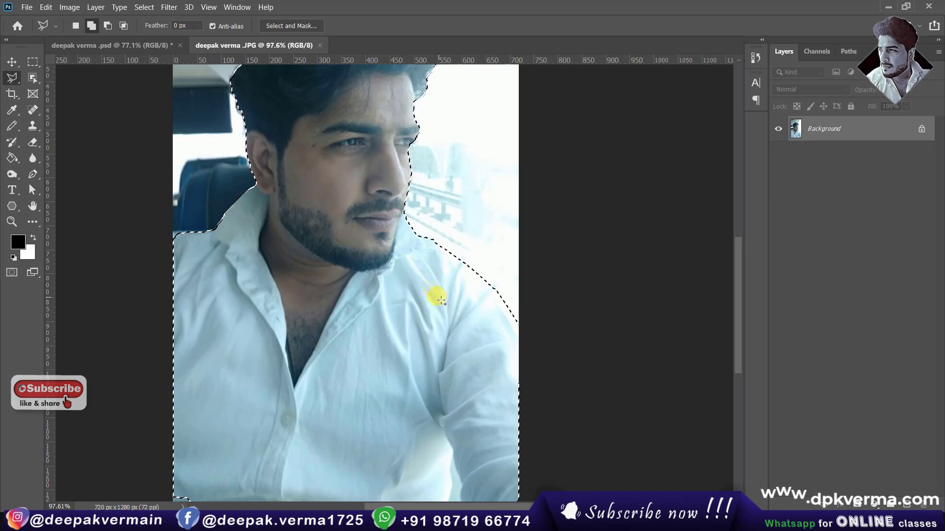
{"action": "key", "text": "ctrl+minus"}
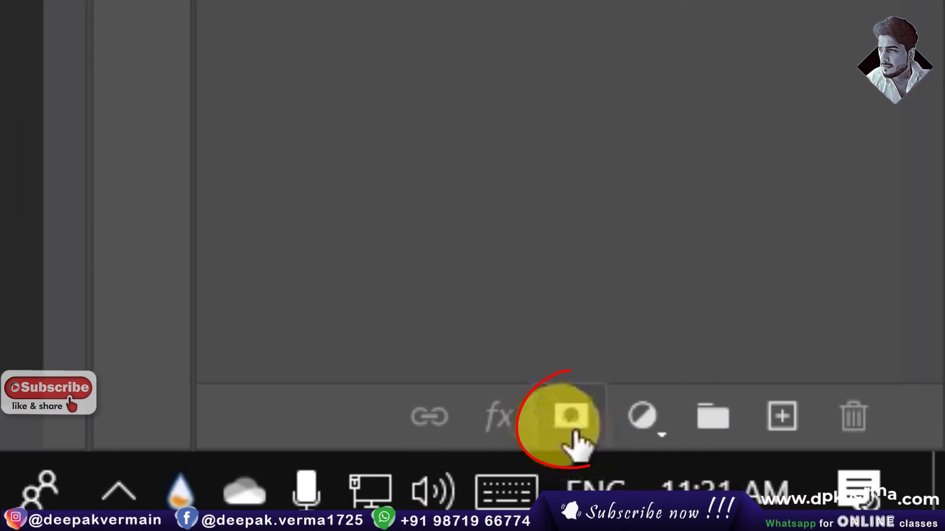
- Mask away the photo background and add a new layer beneath the man
{"action": "left_click", "coordinate": [573, 433]}
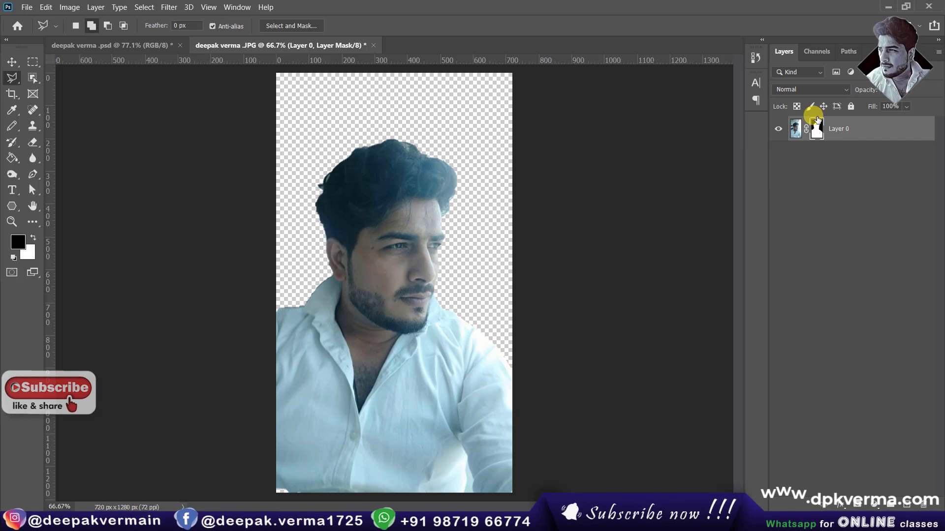
{"action": "left_click", "coordinate": [906, 506]}
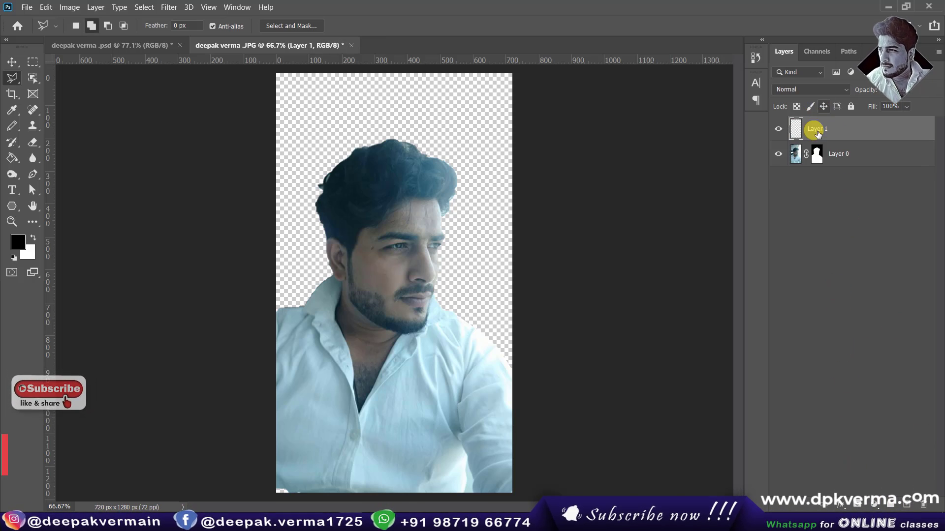
{"action": "mouse_move", "coordinate": [818, 129]}
{"action": "left_mouse_down"}
{"action": "mouse_move", "coordinate": [828, 163]}
{"action": "mouse_move", "coordinate": [820, 163]}
{"action": "left_mouse_up"}
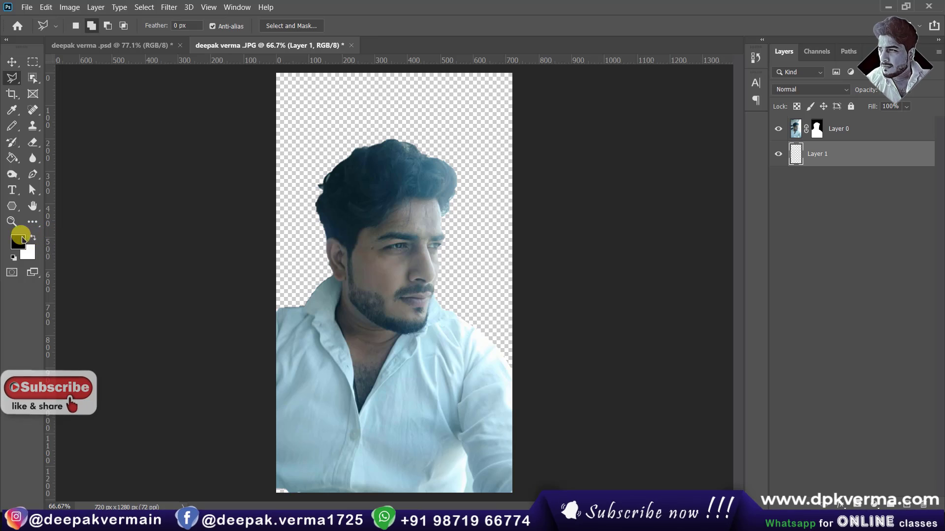
- Try a red foreground and green background colour
{"action": "left_click", "coordinate": [23, 240]}
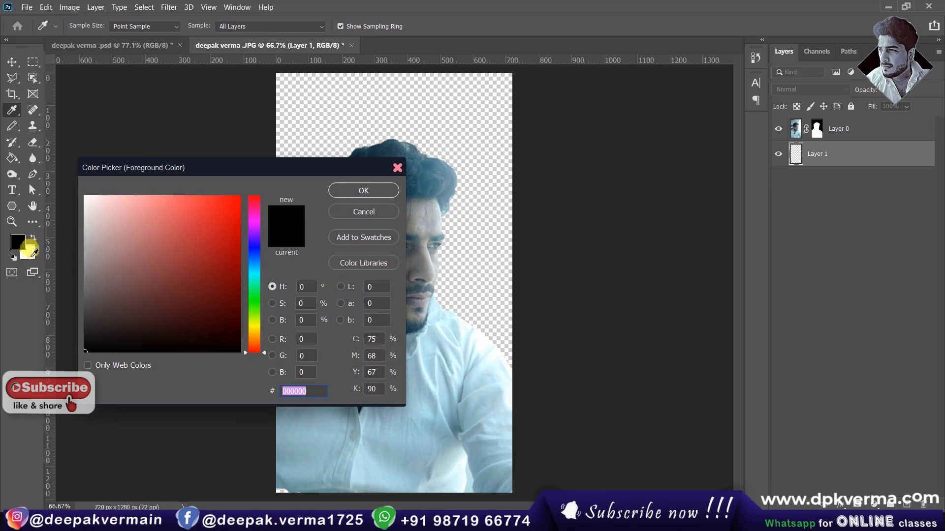
{"action": "mouse_move", "coordinate": [91, 245]}
{"action": "left_mouse_down"}
{"action": "mouse_move", "coordinate": [207, 236]}
{"action": "mouse_move", "coordinate": [225, 279]}
{"action": "left_mouse_up"}
{"action": "left_click", "coordinate": [363, 191]}
{"action": "left_click", "coordinate": [28, 252]}
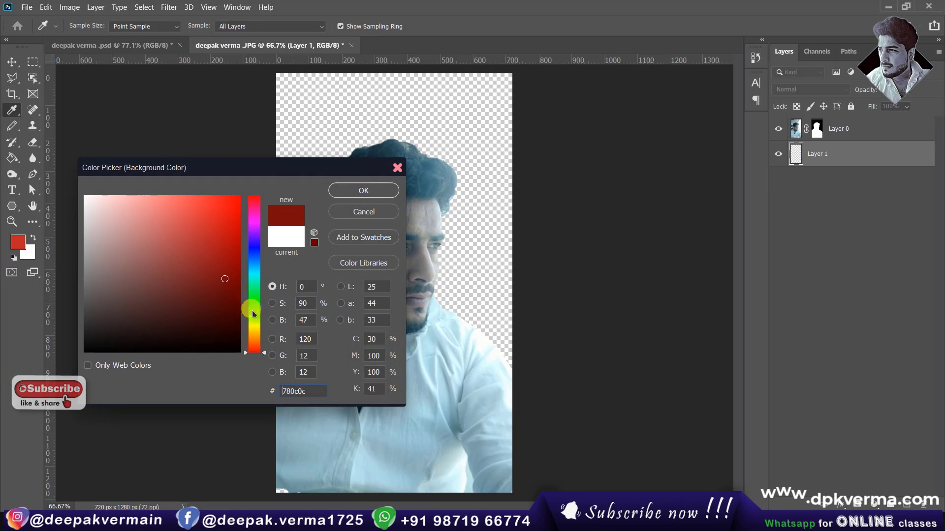
{"action": "left_click", "coordinate": [253, 311]}
{"action": "key", "text": "Return"}
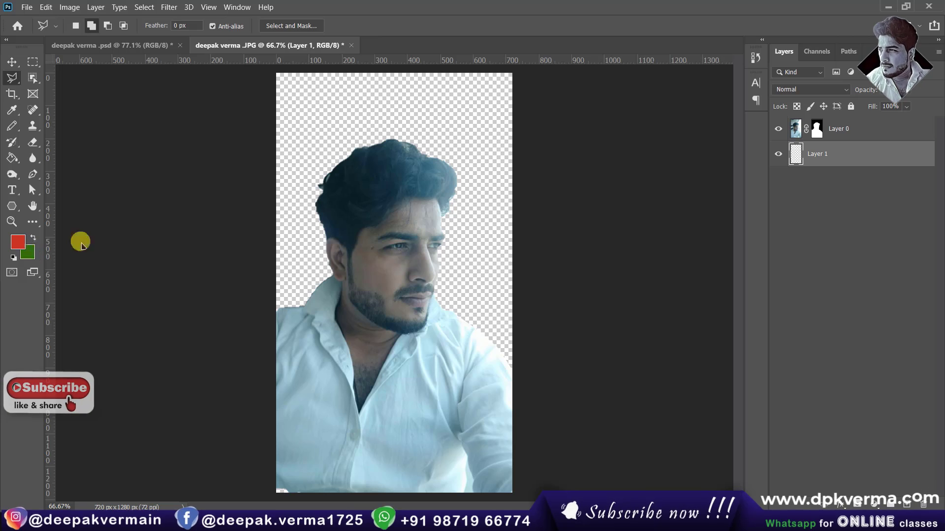
- Reset default colours, fill Layer 1 with black, and select both layers
{"action": "key", "text": "d"}
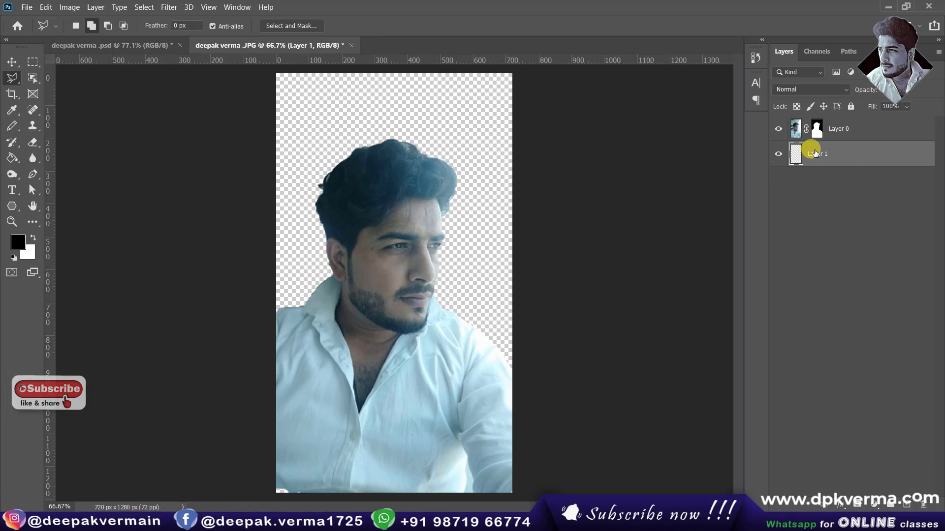
{"action": "key", "text": "alt+Delete"}
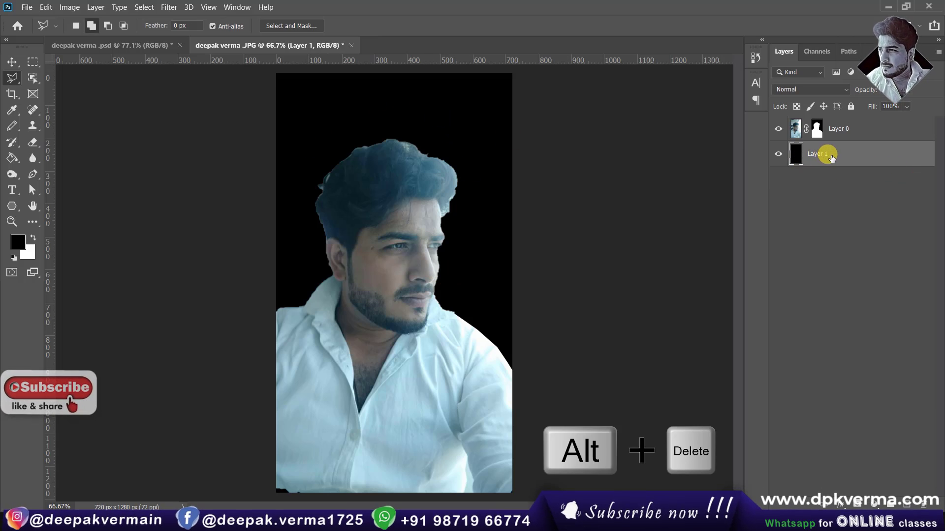
{"action": "left_click", "coordinate": [856, 132], "text": "shift"}
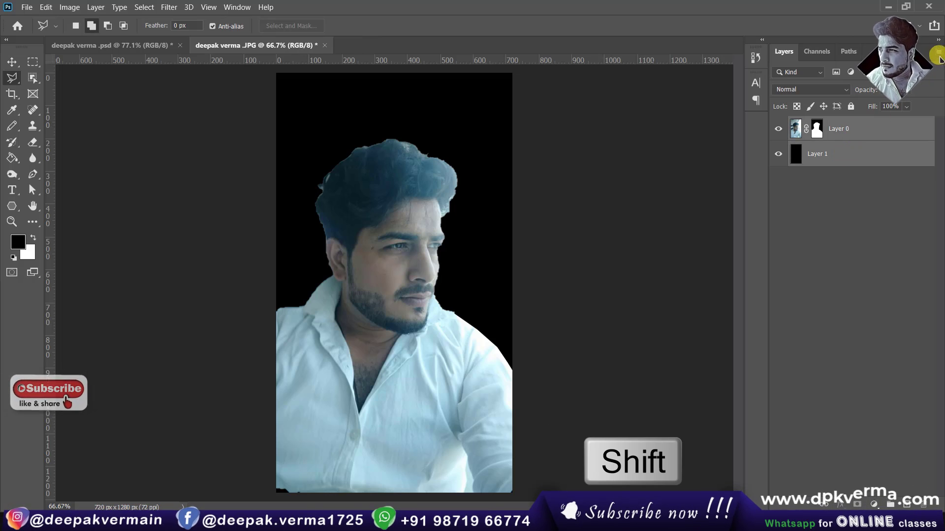
- Convert the man and black layers into a single smart object
{"action": "right_click", "coordinate": [876, 124]}
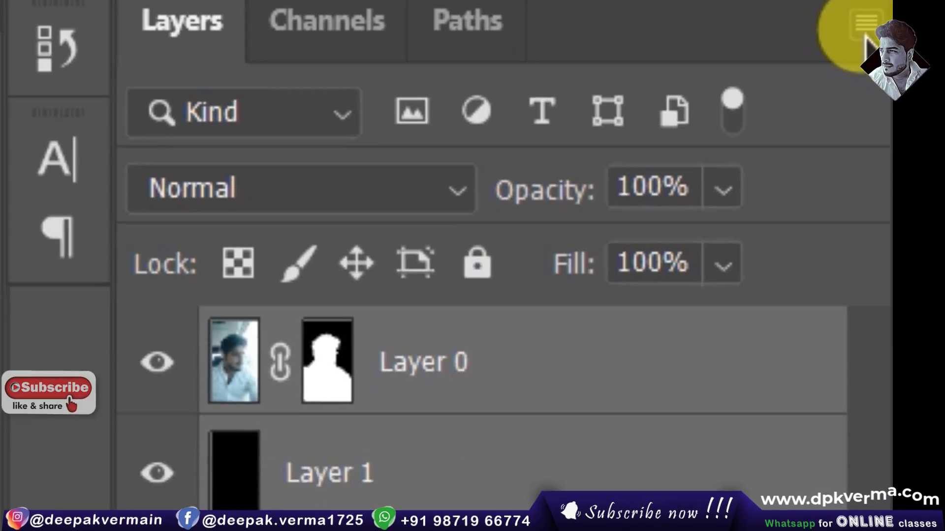
{"action": "left_click", "coordinate": [913, 10]}
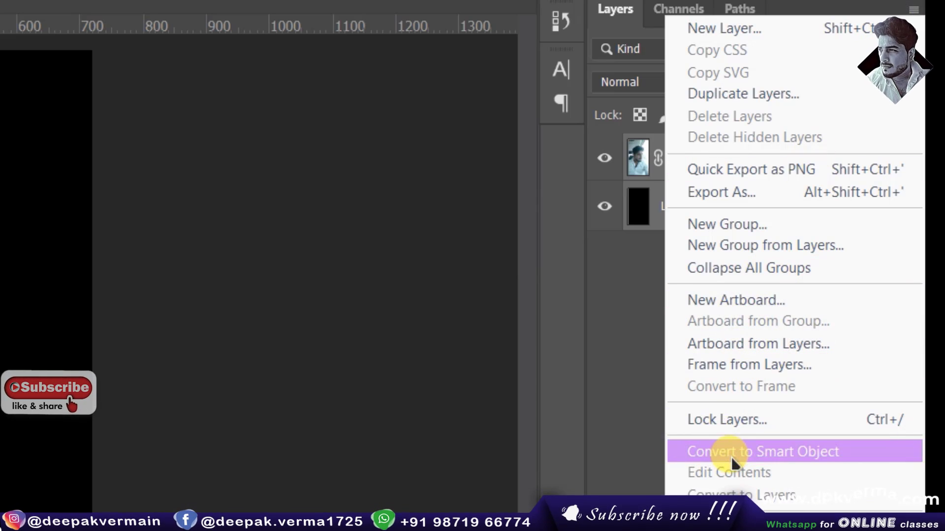
{"action": "left_click", "coordinate": [731, 452]}
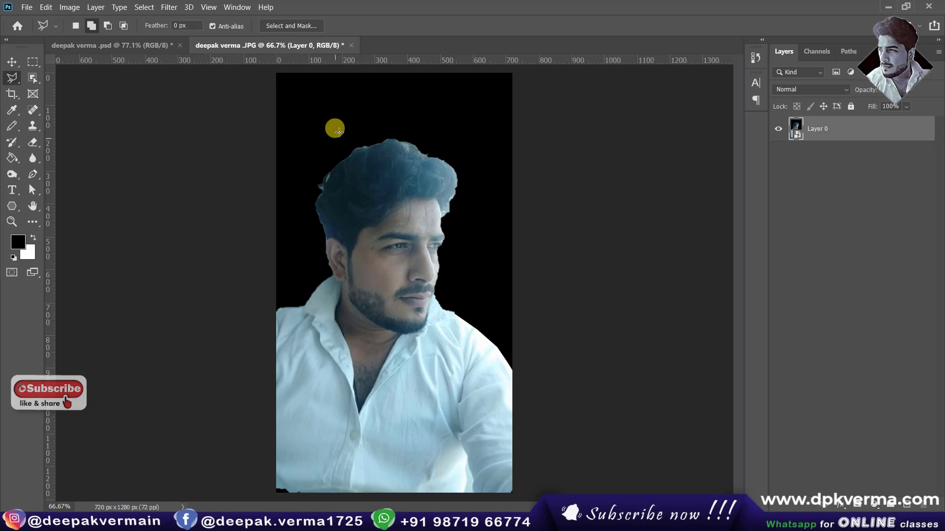
- Apply a Gaussian Blur smart filter with an increased radius
{"action": "left_click", "coordinate": [169, 7]}
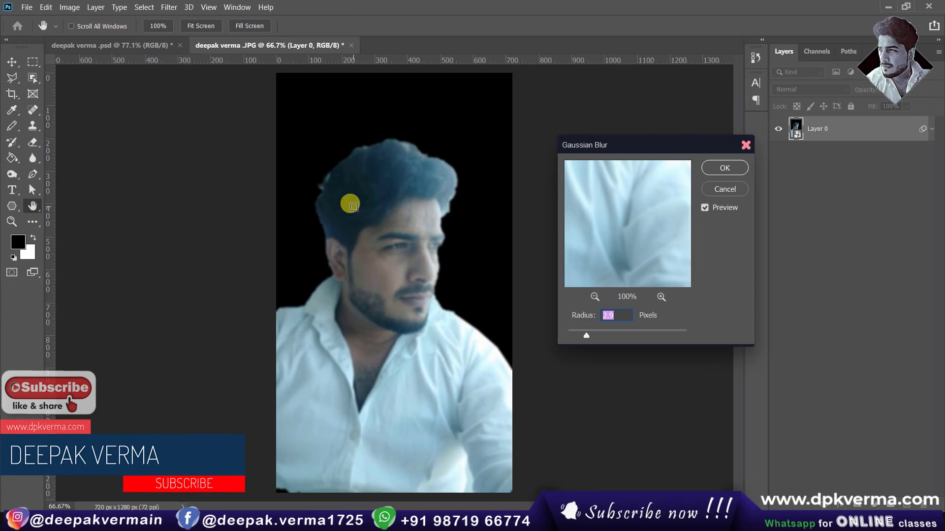
{"action": "left_click_drag", "start_coordinate": [573, 335], "coordinate": [591, 336]}
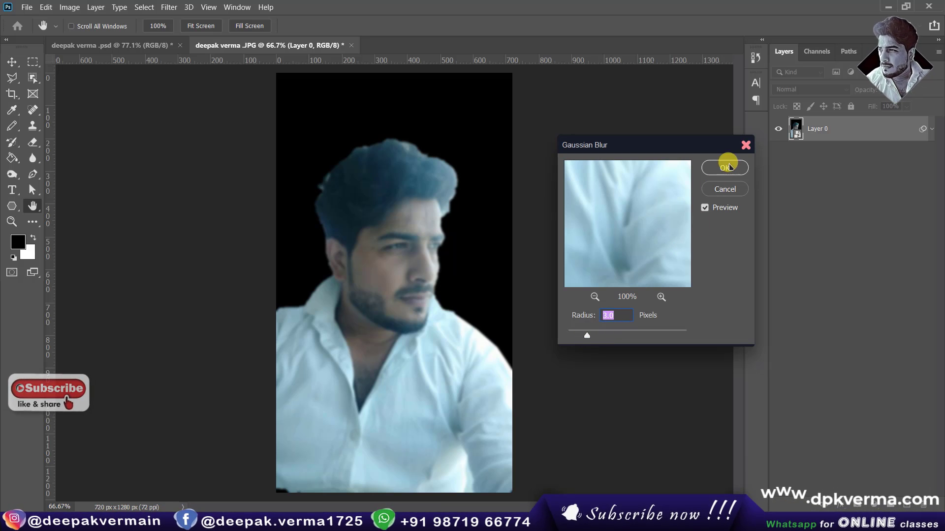
{"action": "left_click", "coordinate": [727, 168]}
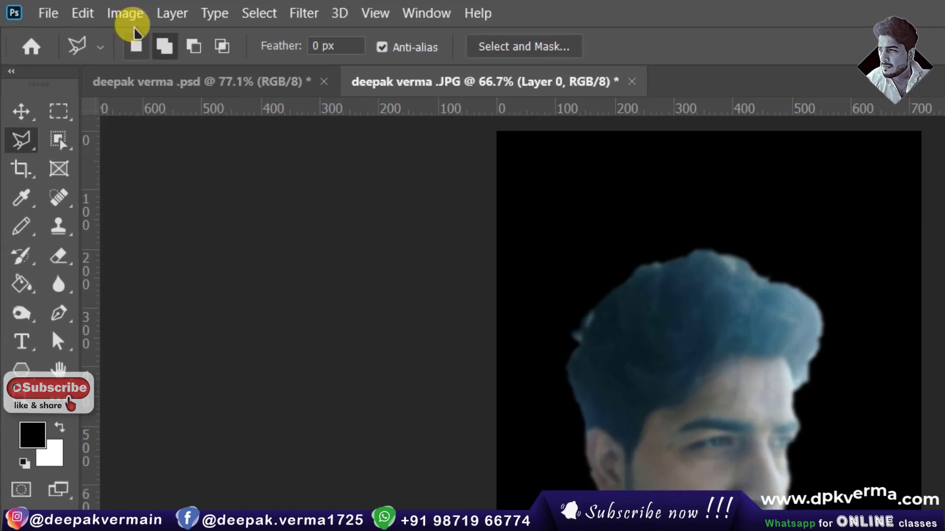
- Apply a Threshold filter with its level lowered to about 90
{"action": "left_click", "coordinate": [69, 7]}
{"action": "mouse_move", "coordinate": [188, 78]}
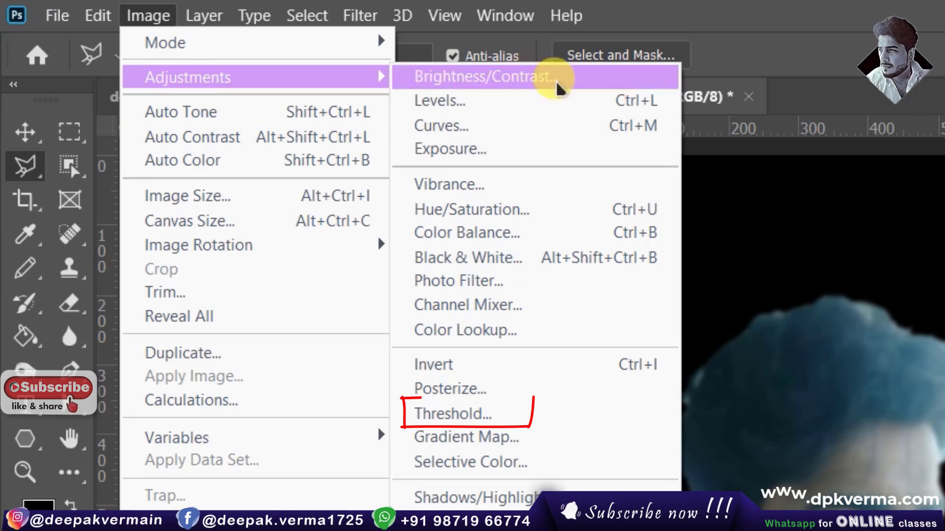
{"action": "left_click", "coordinate": [487, 421]}
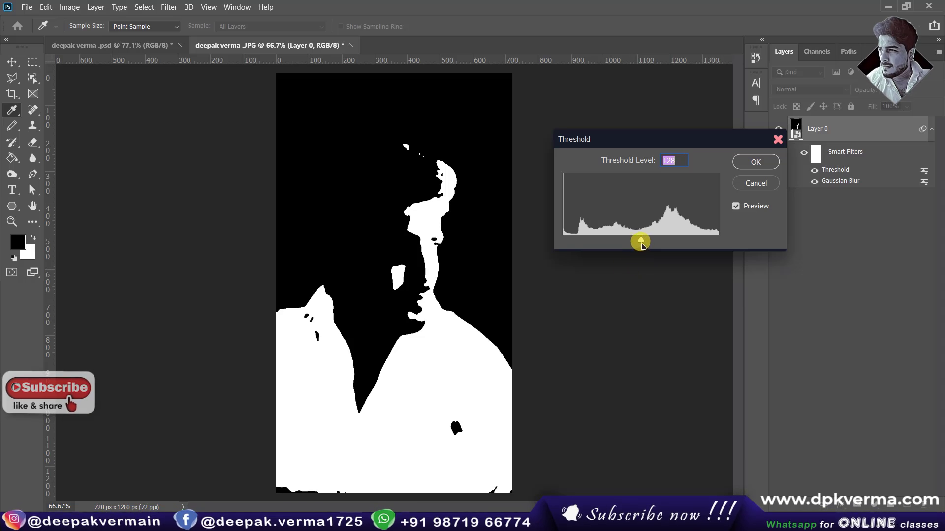
{"action": "left_click_drag", "start_coordinate": [642, 243], "coordinate": [620, 245]}
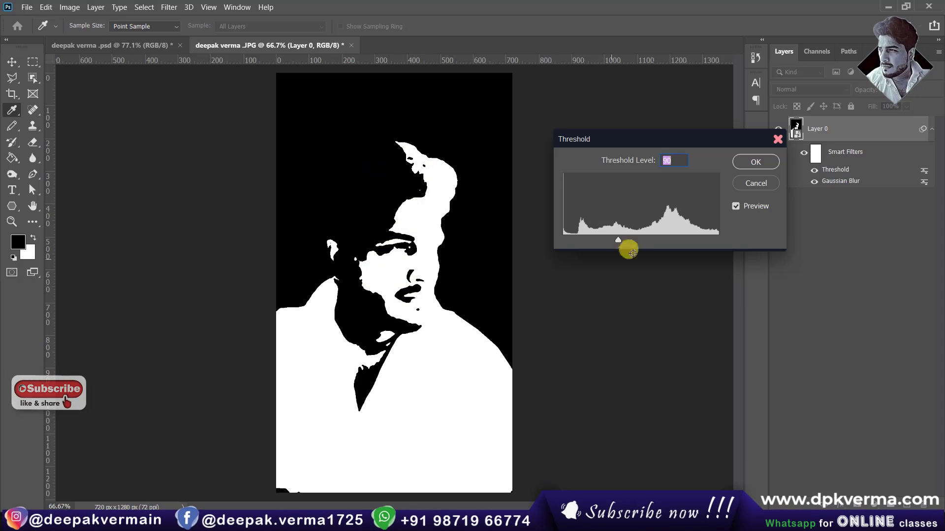
{"action": "left_click_drag", "start_coordinate": [618, 242], "coordinate": [619, 242]}
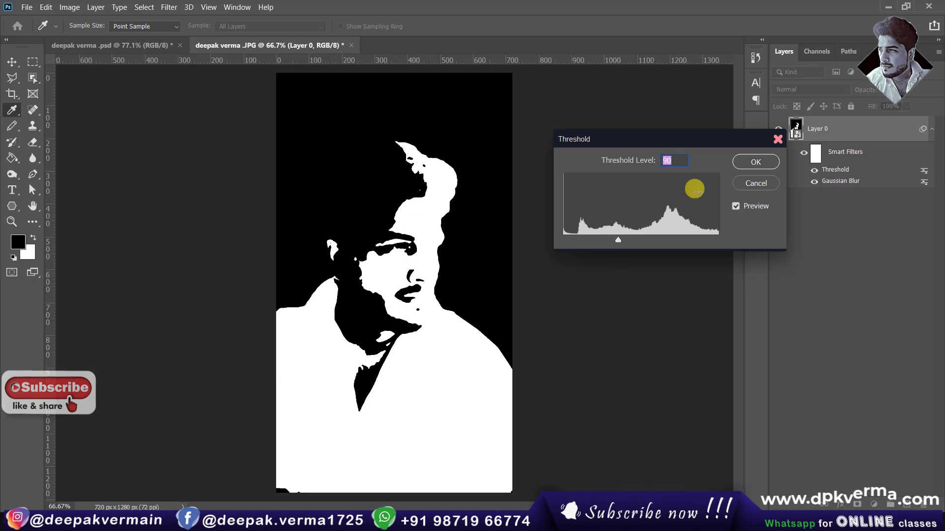
{"action": "double_click", "coordinate": [668, 161]}
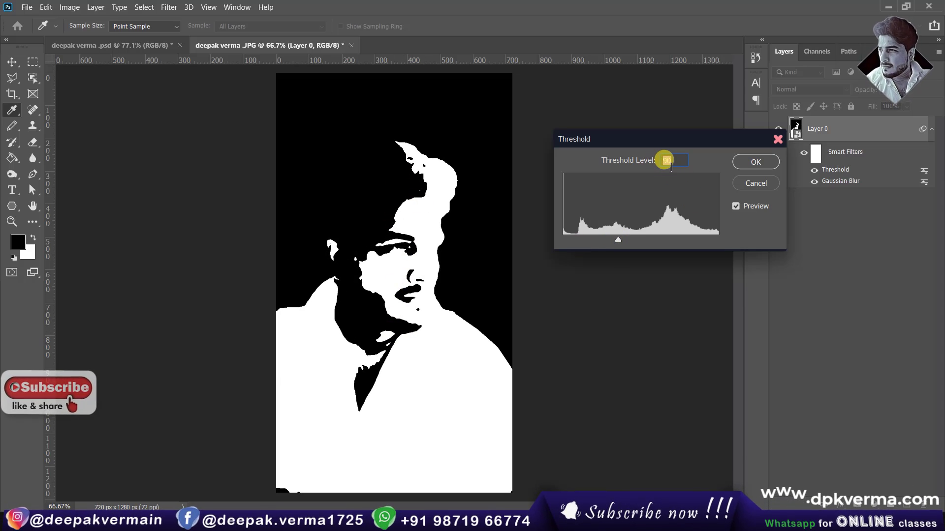
{"action": "left_click", "coordinate": [772, 163]}
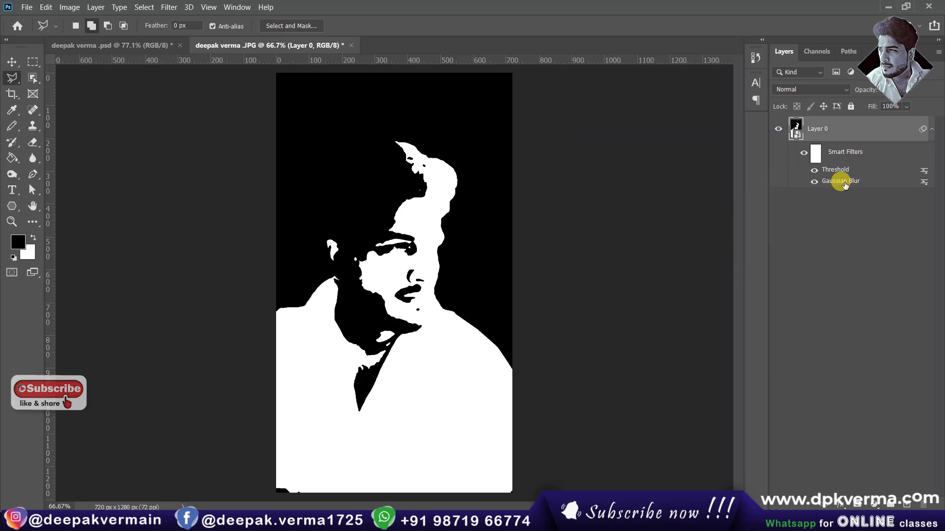
- Compare with the blur off, reduce the blur radius, and readjust the threshold
{"action": "left_click", "coordinate": [814, 184]}
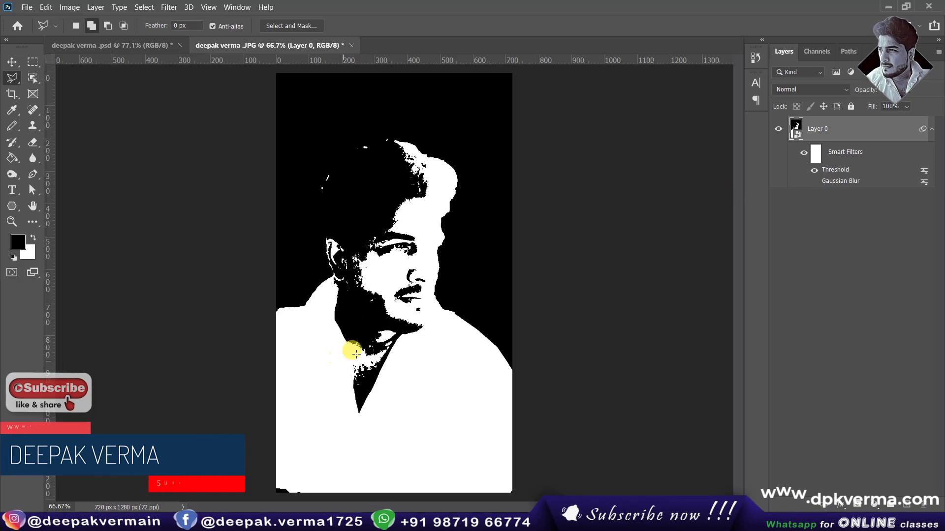
{"action": "left_click", "coordinate": [814, 182]}
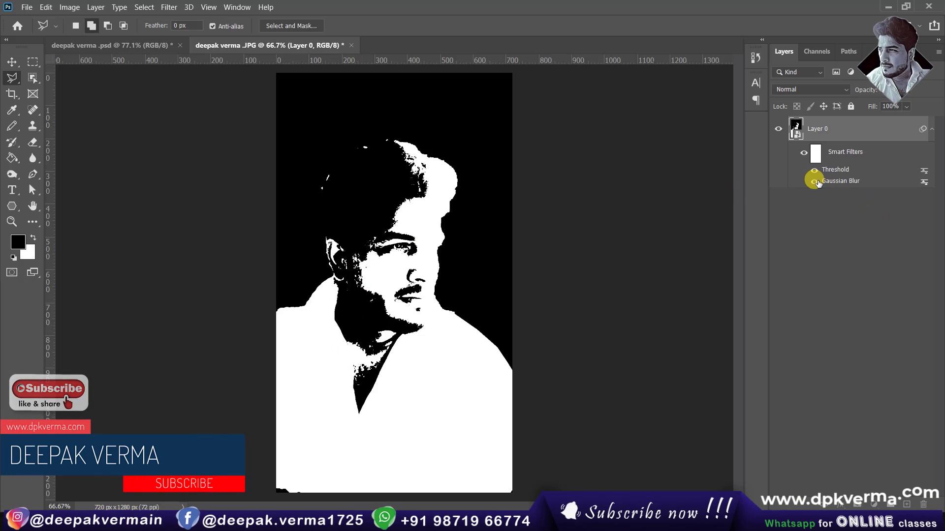
{"action": "double_click", "coordinate": [855, 182]}
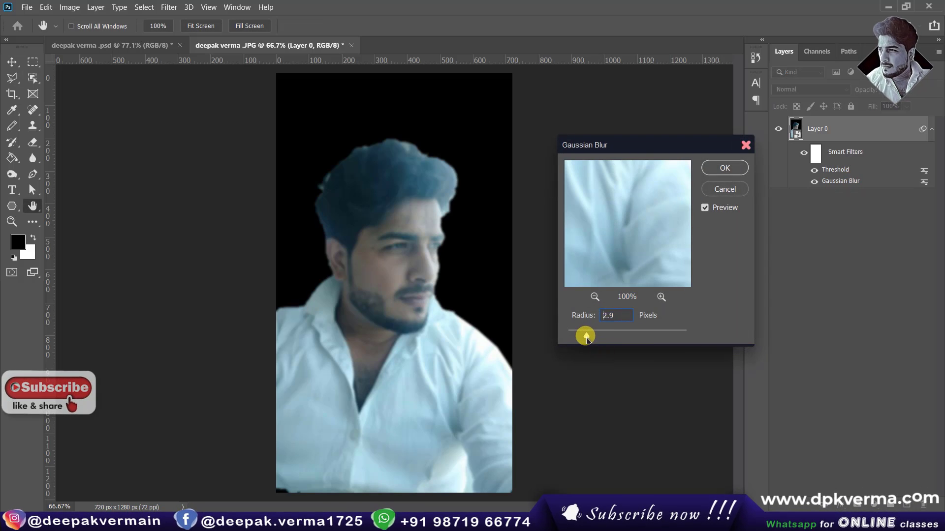
{"action": "left_click", "coordinate": [725, 168]}
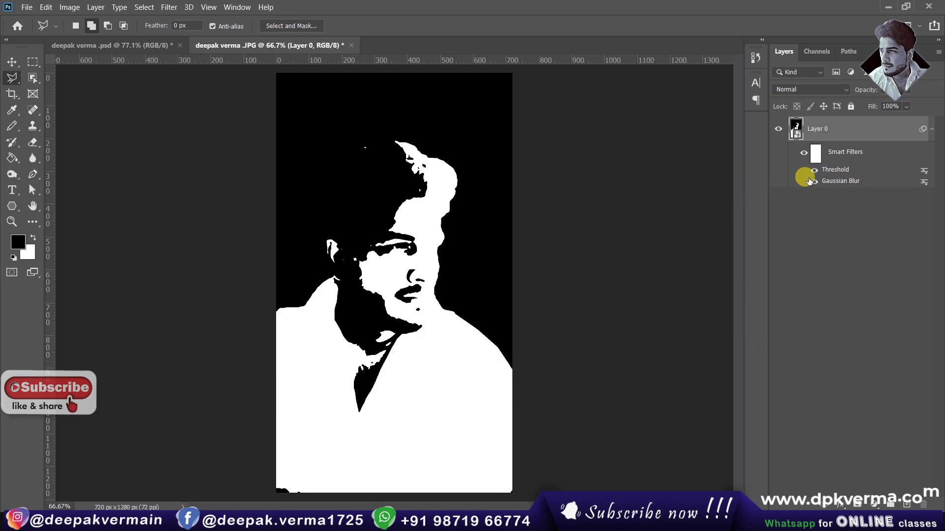
{"action": "double_click", "coordinate": [841, 174]}
{"action": "left_click_drag", "start_coordinate": [620, 237], "coordinate": [618, 244]}
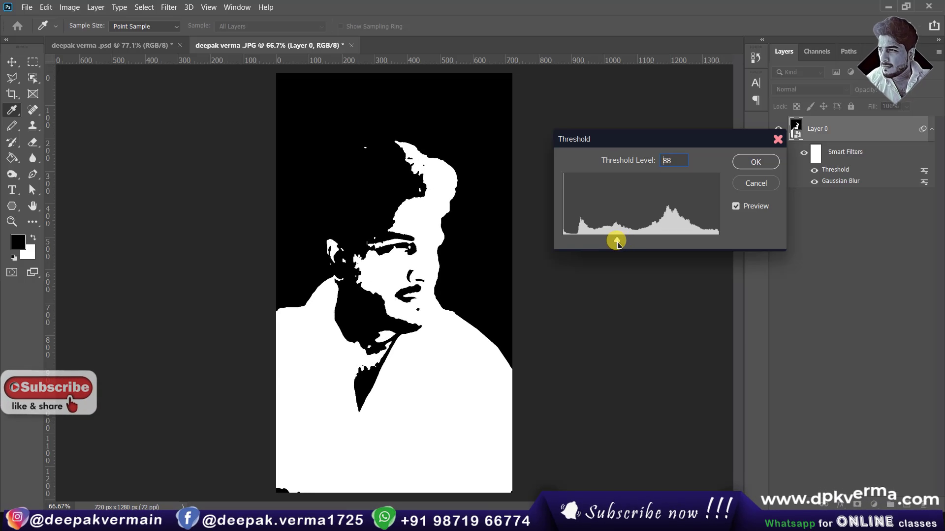
{"action": "left_click", "coordinate": [756, 163]}
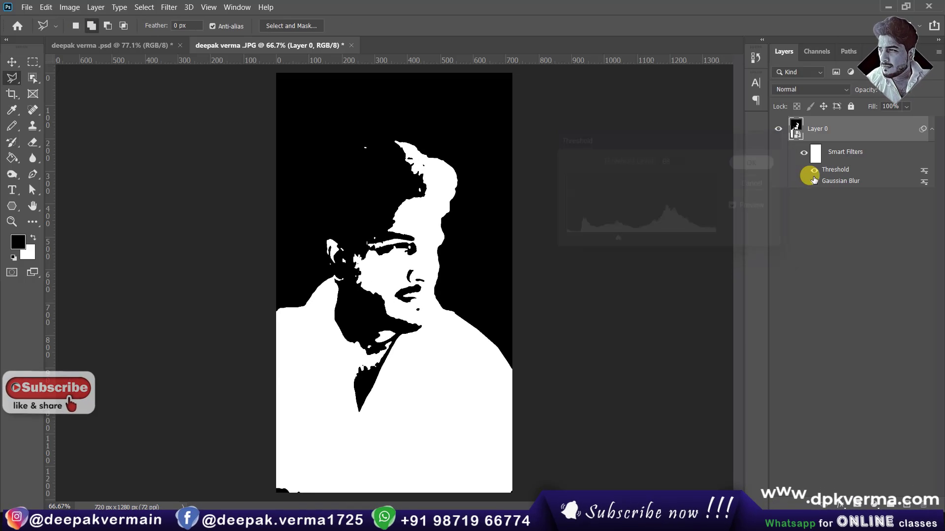
- Set the Gaussian Blur radius to 2.6 px and Threshold level to 88
{"action": "double_click", "coordinate": [840, 181]}
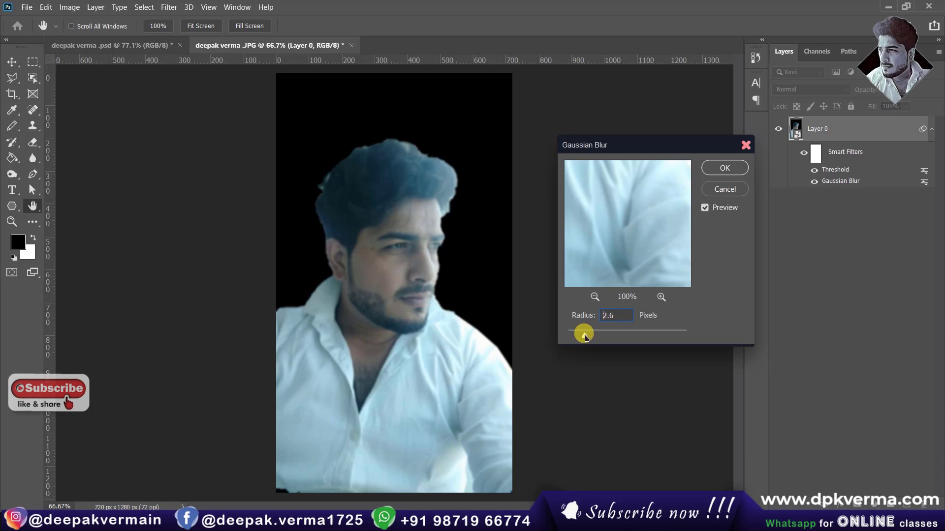
{"action": "left_click", "coordinate": [722, 168]}
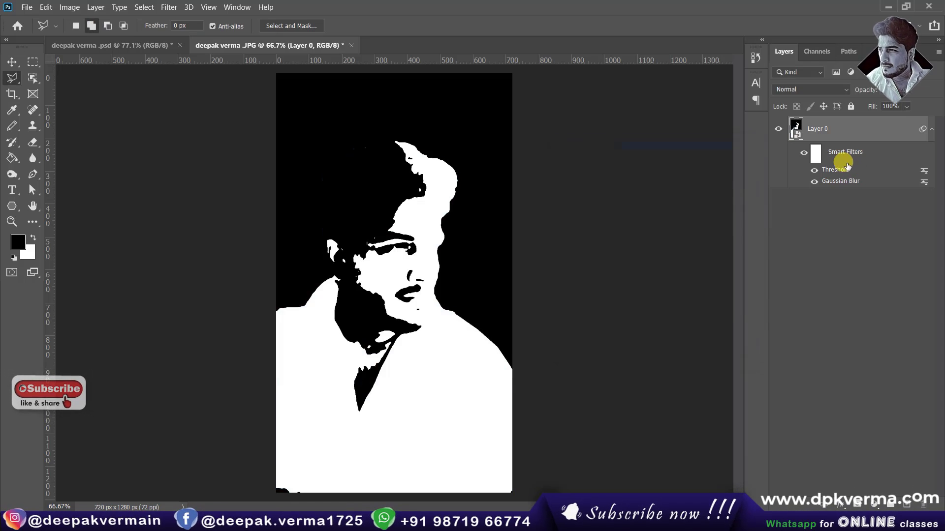
{"action": "double_click", "coordinate": [839, 170]}
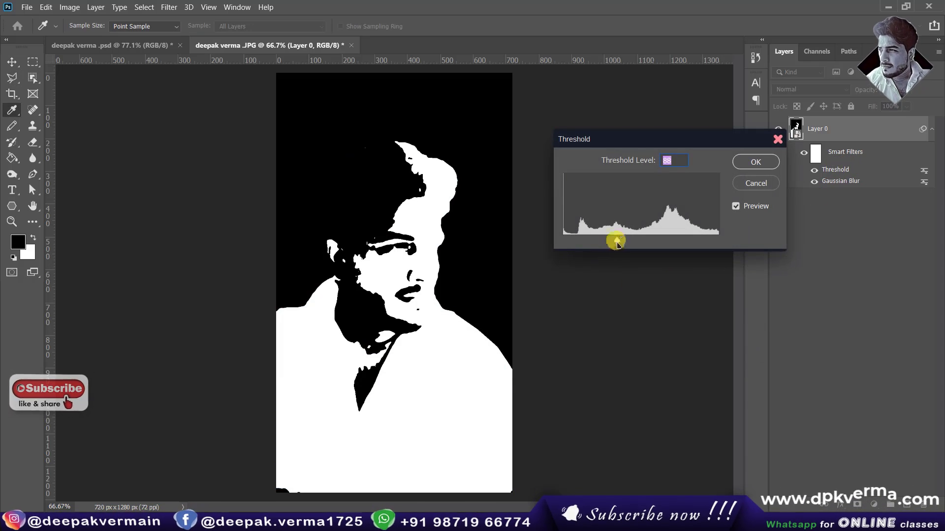
{"action": "left_click_drag", "start_coordinate": [614, 239], "coordinate": [618, 243]}
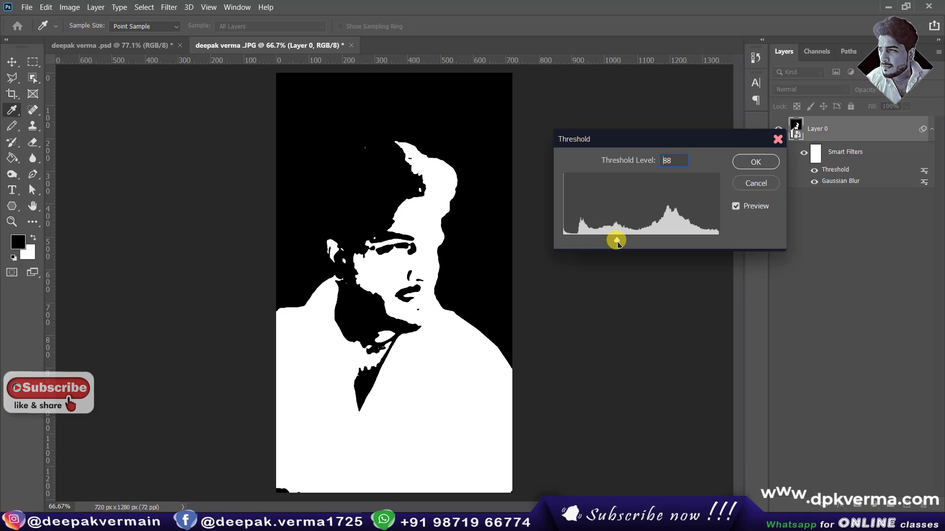
{"action": "left_click", "coordinate": [751, 161]}
- Add a new black-filled Layer 1 beneath the portrait
{"action": "key", "text": "l"}
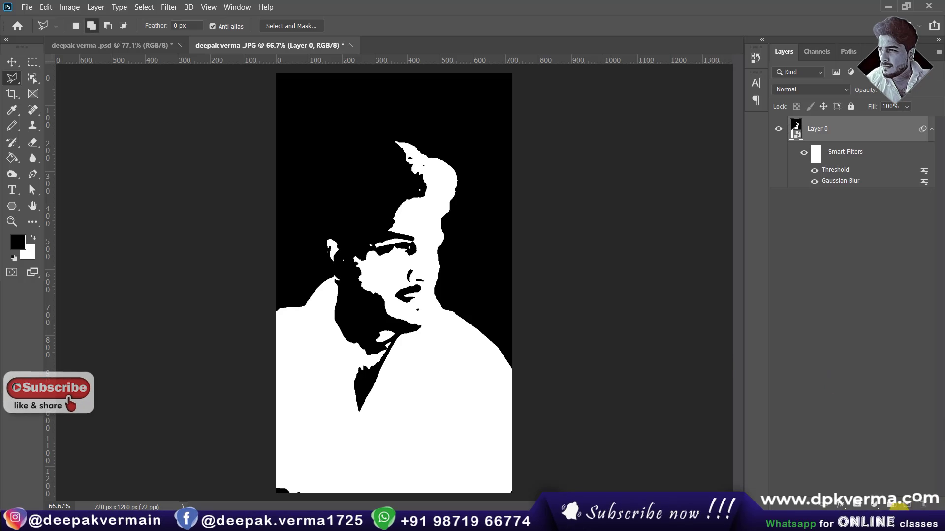
{"action": "key", "text": "ctrl+shift+alt+n"}
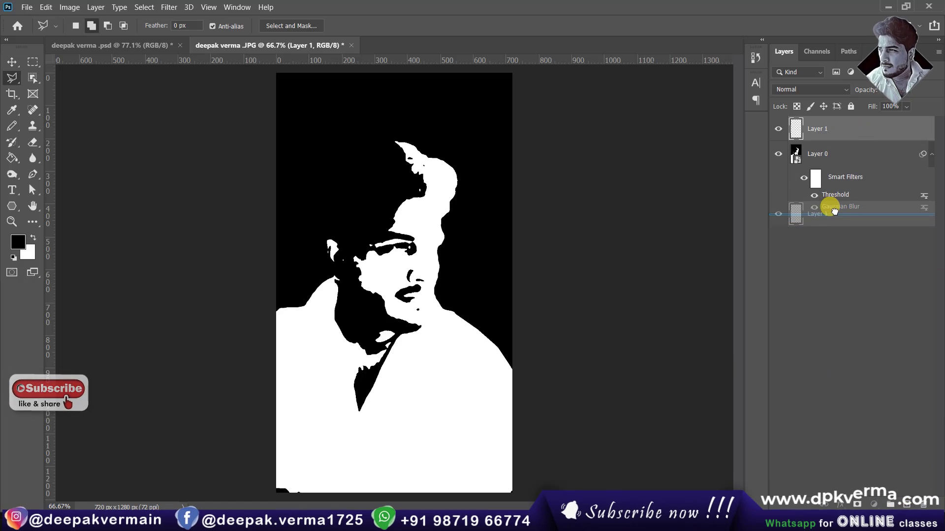
{"action": "key", "text": "alt+Delete"}
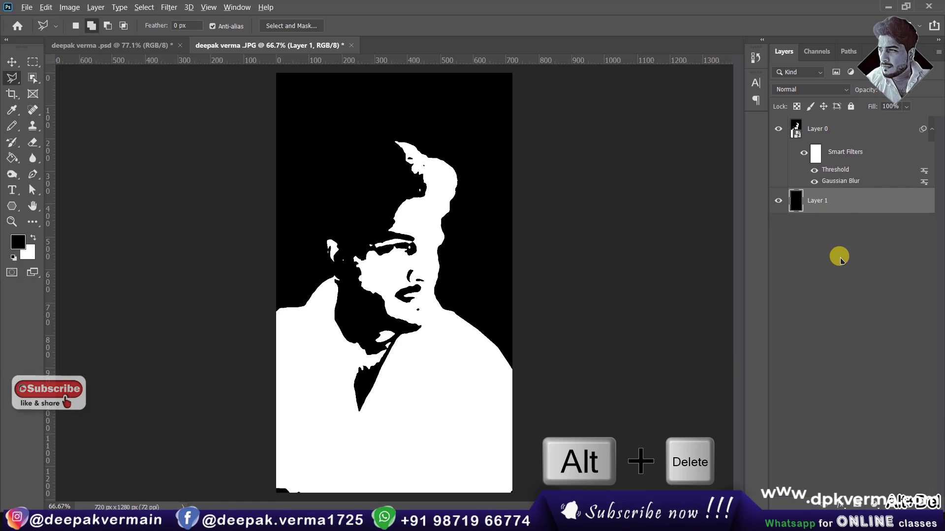
- Enlarge the canvas to 140 percent in width and height
{"action": "left_click", "coordinate": [832, 133]}
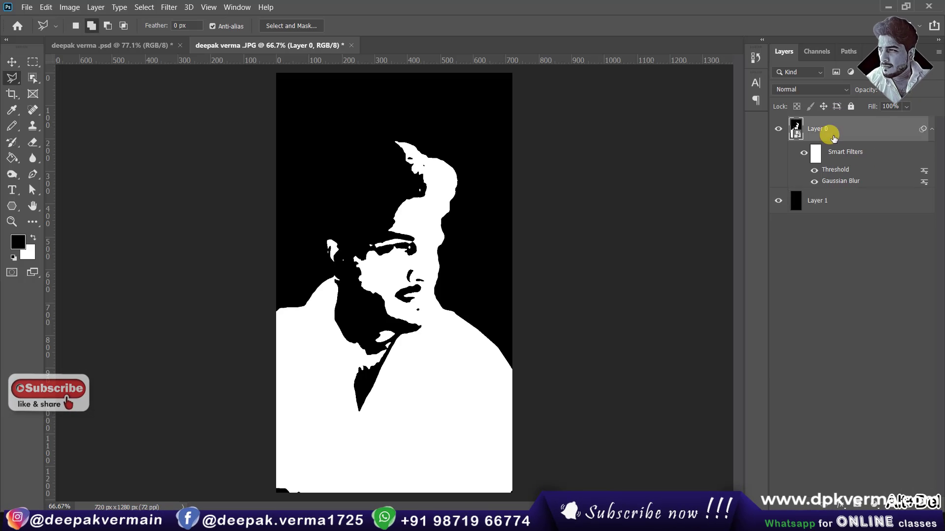
{"action": "scroll", "coordinate": [437, 257], "scroll_direction": "down", "scroll_amount": 3}
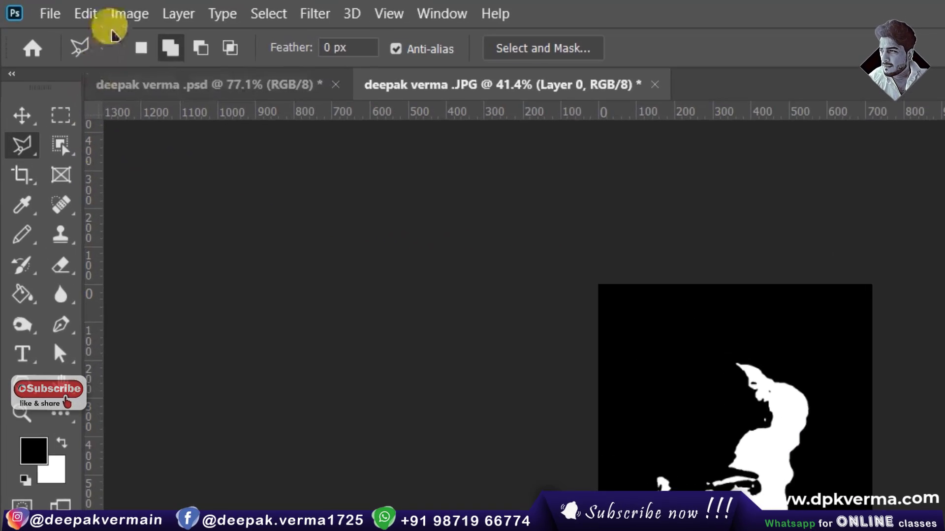
{"action": "left_click", "coordinate": [68, 8]}
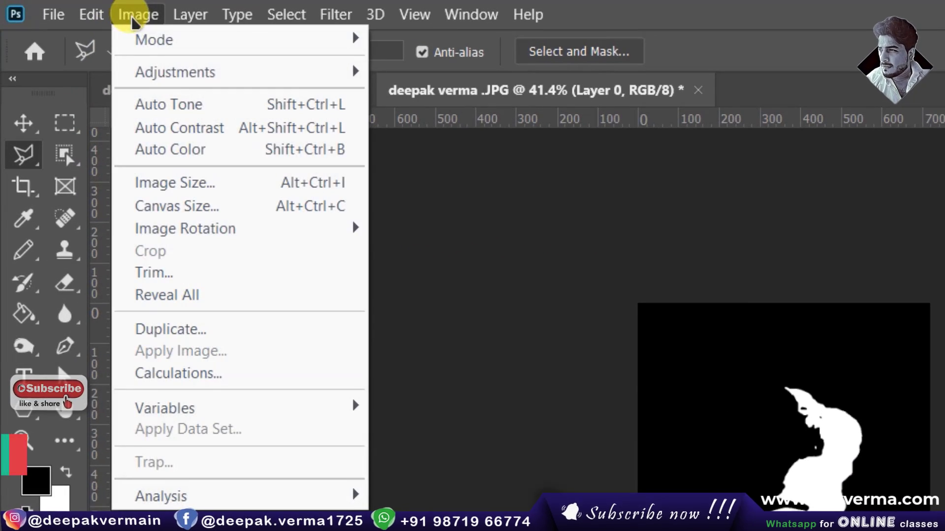
{"action": "left_click", "coordinate": [190, 207]}
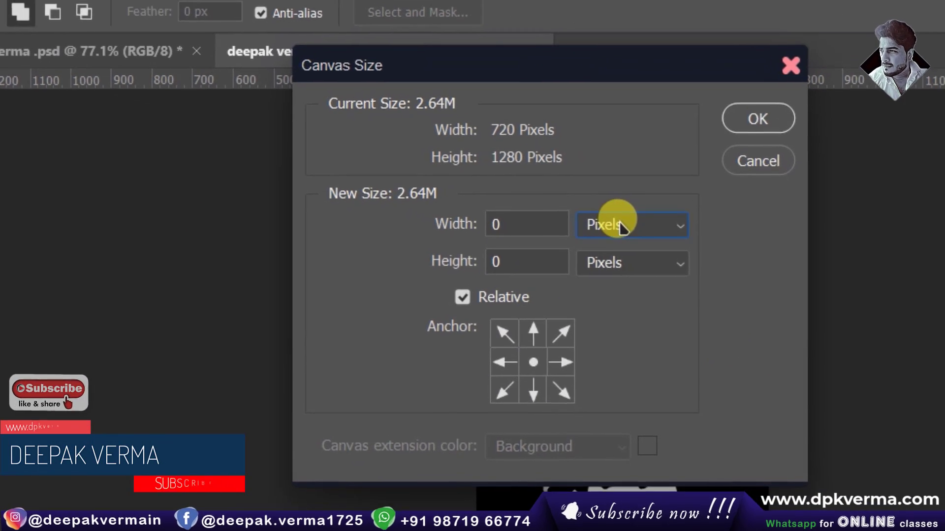
{"action": "left_click", "coordinate": [580, 217]}
{"action": "left_click", "coordinate": [580, 237]}
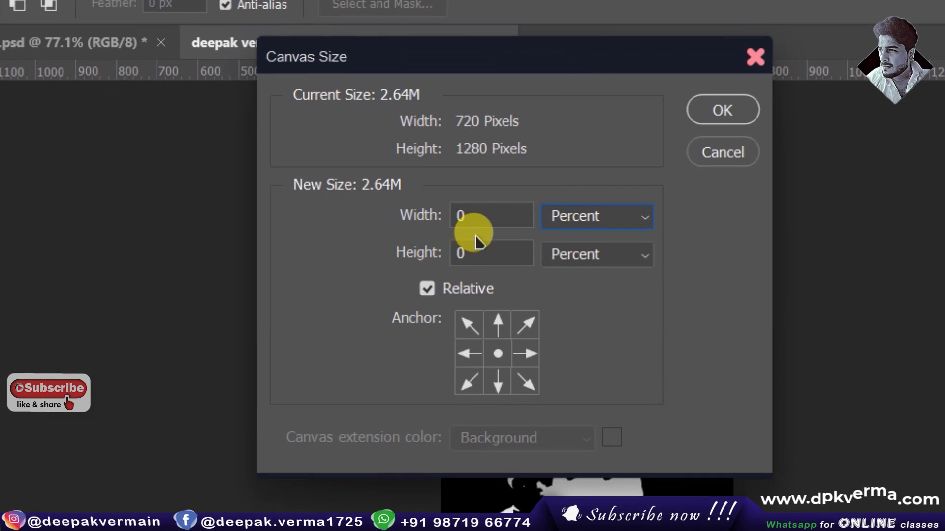
{"action": "left_click", "coordinate": [470, 222]}
{"action": "type", "text": "40"}
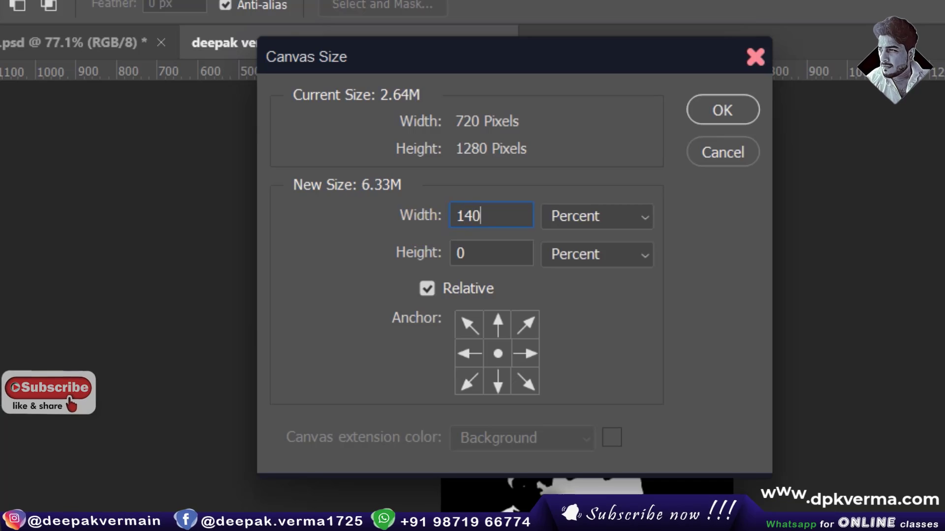
{"action": "key", "text": "Tab"}
{"action": "type", "text": "140"}
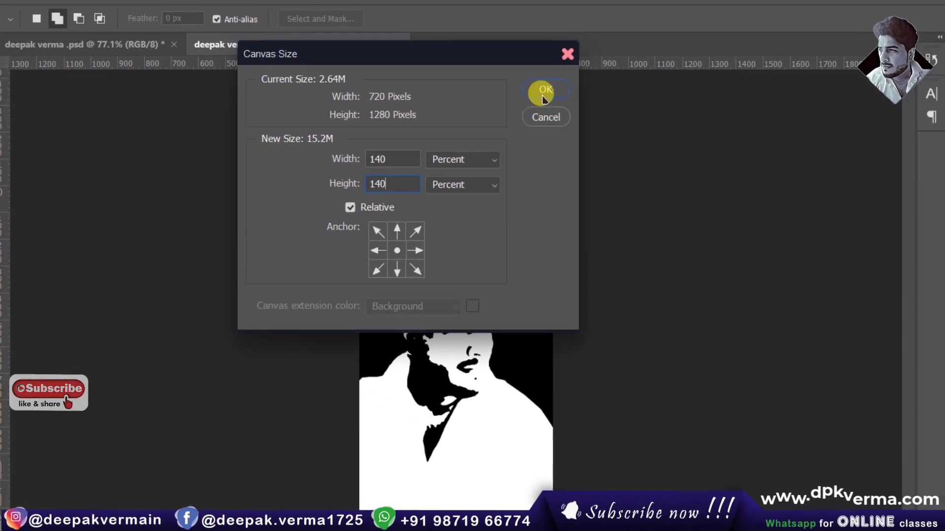
{"action": "left_click", "coordinate": [723, 109]}
- Fill the enlarged Layer 1 with black so no transparent areas remain
{"action": "scroll", "coordinate": [412, 228], "scroll_direction": "down", "scroll_amount": 2}
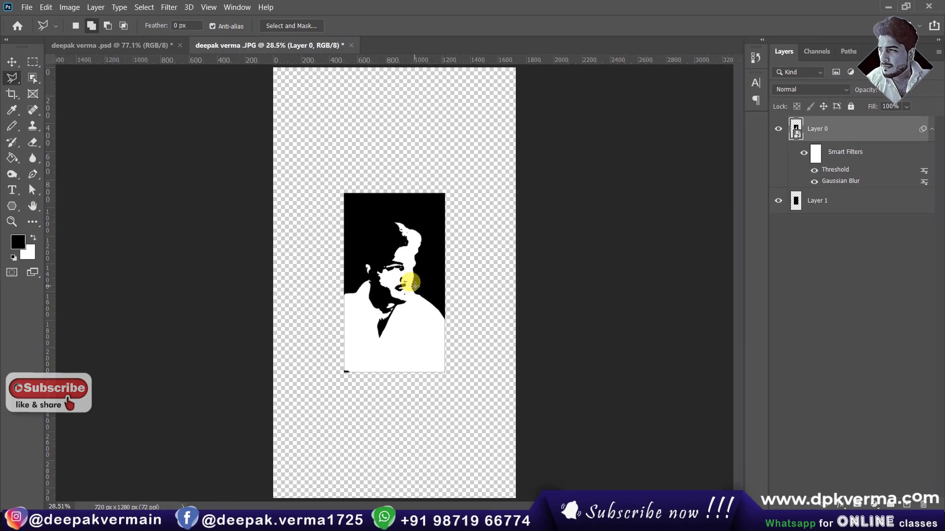
{"action": "scroll", "coordinate": [428, 221], "scroll_direction": "down", "scroll_amount": 1}
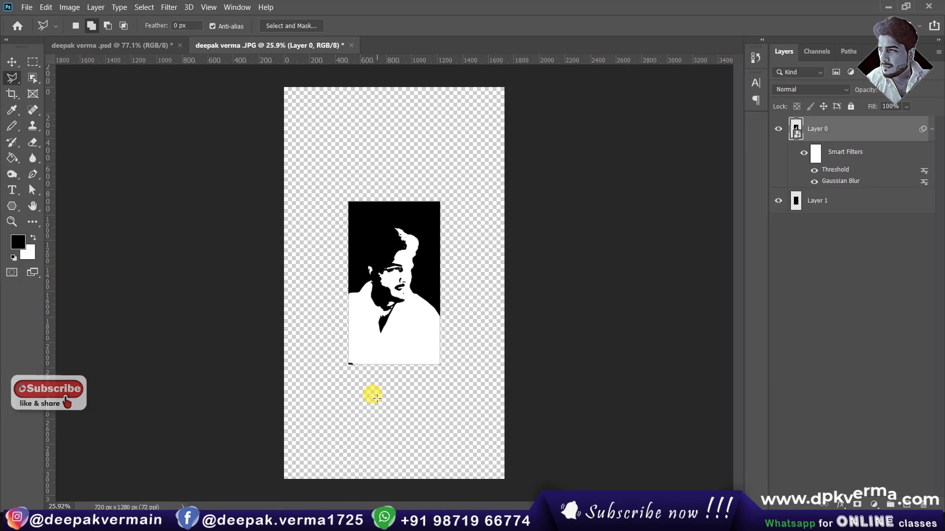
{"action": "left_click", "coordinate": [826, 201]}
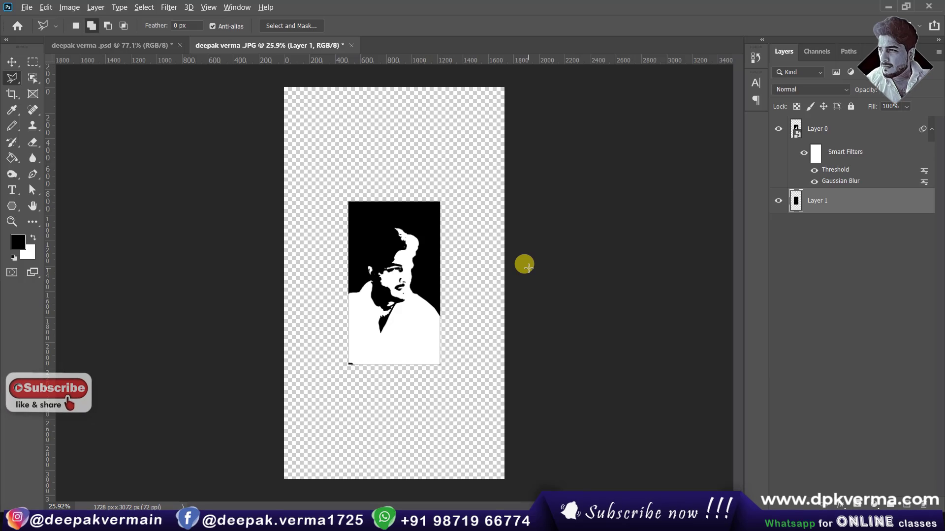
{"action": "key", "text": "alt+Delete"}
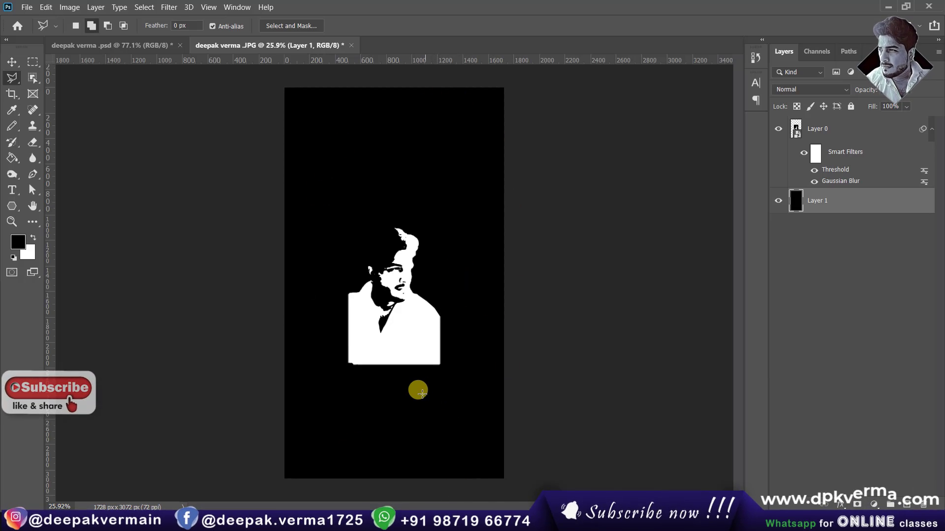
{"action": "scroll", "coordinate": [383, 379], "scroll_direction": "up", "scroll_amount": 3}
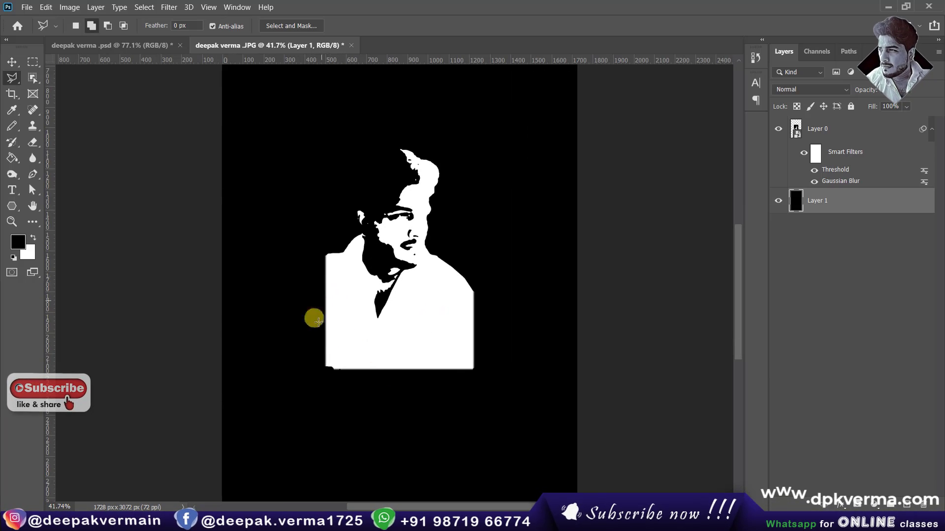
{"action": "scroll", "coordinate": [426, 382], "scroll_direction": "up", "scroll_amount": 2}
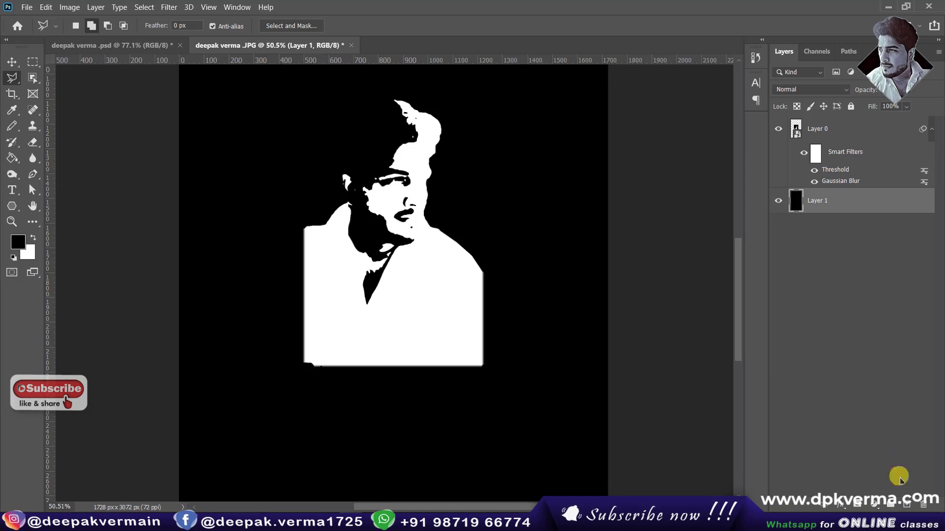
- Add Layer 2 above Layer 0 and set up a hard round Pencil brush
{"action": "left_click", "coordinate": [908, 505]}
{"action": "left_click_drag", "start_coordinate": [842, 198], "coordinate": [841, 134]}
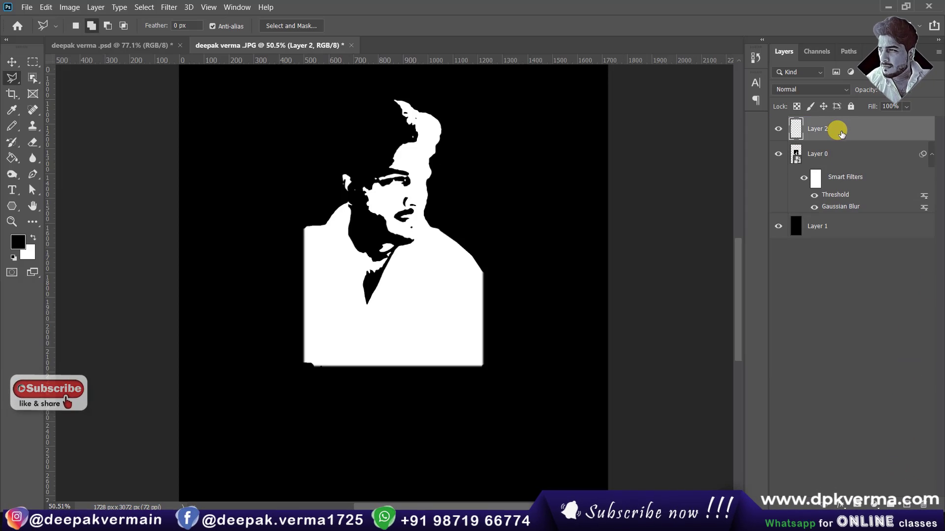
{"action": "left_click", "coordinate": [12, 126]}
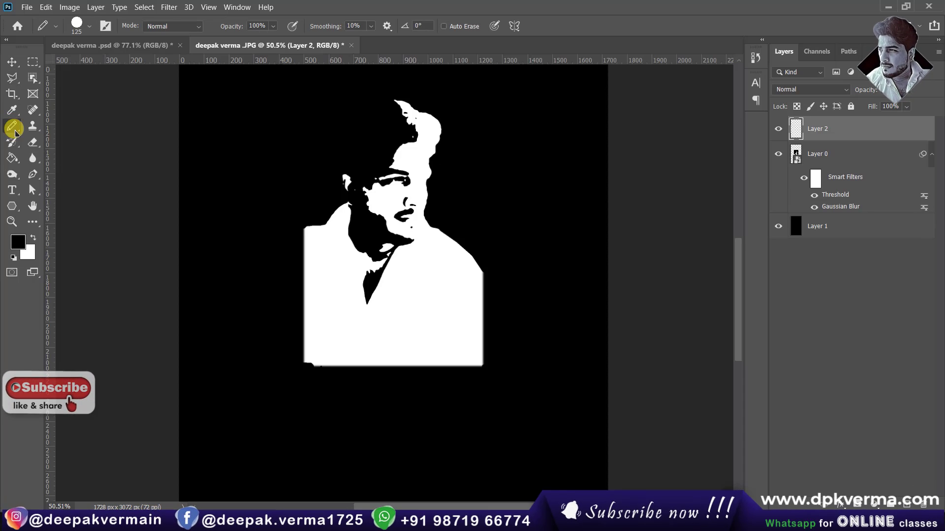
{"action": "left_click", "coordinate": [91, 26]}
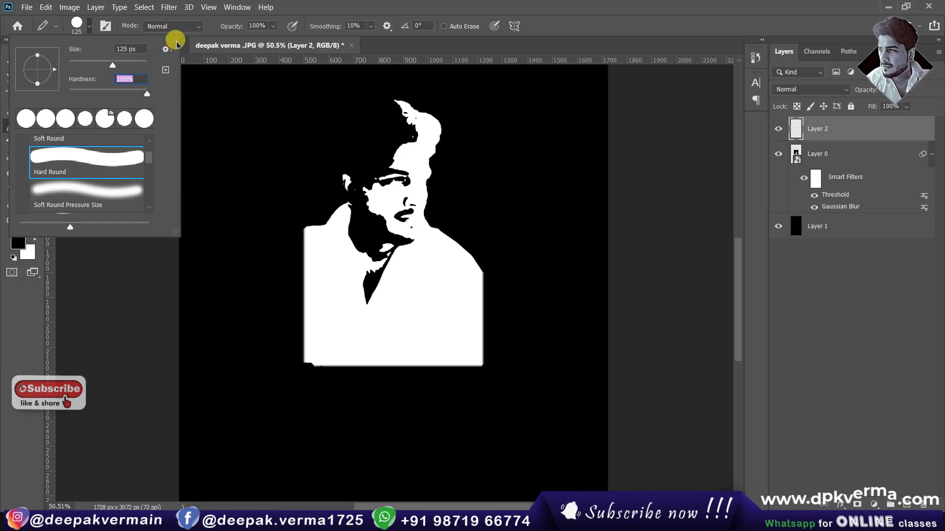
{"action": "left_click_drag", "start_coordinate": [112, 65], "coordinate": [113, 65]}
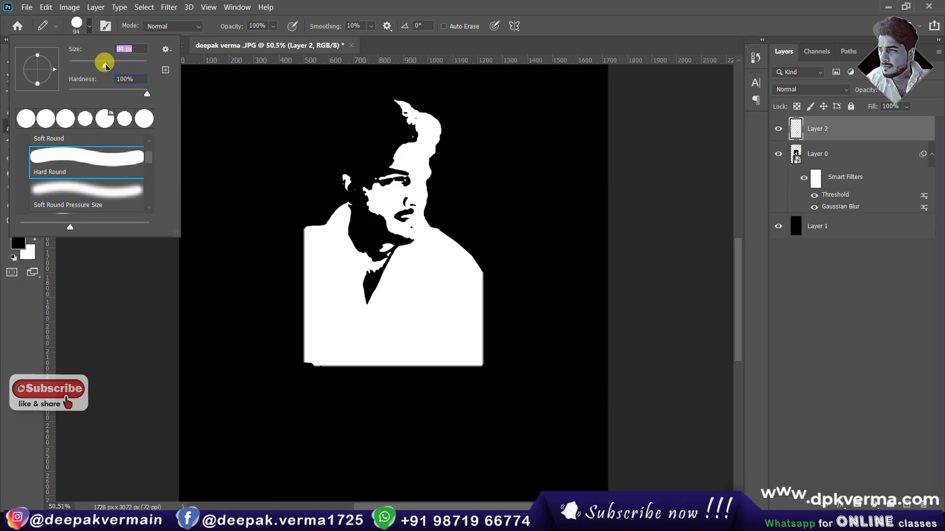
{"action": "left_click", "coordinate": [90, 30]}
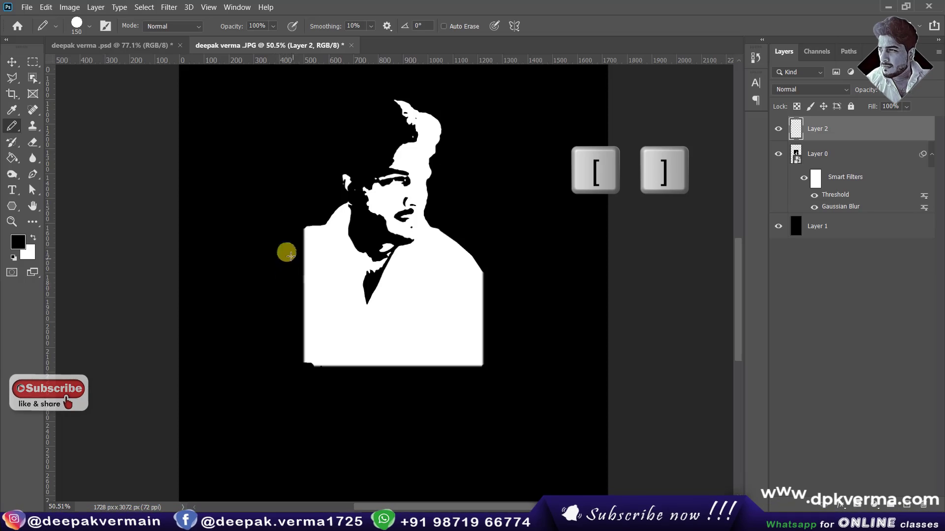
- Paint black over the left shoulder and lower-right edge to taper the bust
{"action": "mouse_move", "coordinate": [306, 224]}
{"action": "left_mouse_down"}
{"action": "mouse_move", "coordinate": [293, 243]}
{"action": "mouse_move", "coordinate": [289, 293]}
{"action": "mouse_move", "coordinate": [330, 382]}
{"action": "mouse_move", "coordinate": [475, 268]}
{"action": "mouse_move", "coordinate": [416, 362]}
{"action": "mouse_move", "coordinate": [474, 295]}
{"action": "mouse_move", "coordinate": [485, 261]}
{"action": "mouse_move", "coordinate": [457, 266]}
{"action": "mouse_move", "coordinate": [384, 343]}
{"action": "mouse_move", "coordinate": [317, 354]}
{"action": "mouse_move", "coordinate": [306, 202]}
{"action": "mouse_move", "coordinate": [280, 319]}
{"action": "mouse_move", "coordinate": [346, 360]}
{"action": "mouse_move", "coordinate": [415, 312]}
{"action": "mouse_move", "coordinate": [465, 234]}
{"action": "left_mouse_up"}
{"action": "scroll", "coordinate": [435, 346], "scroll_direction": "up", "scroll_amount": 3}
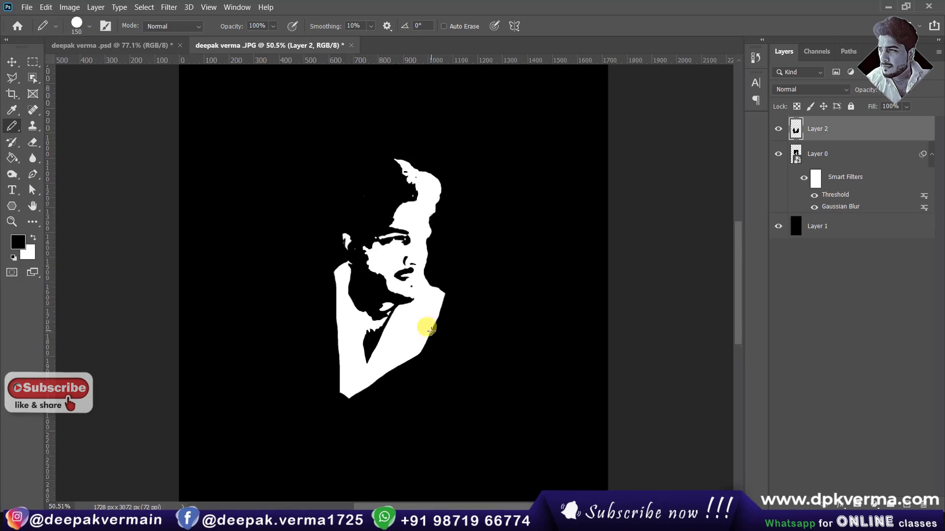
{"action": "left_click_drag", "start_coordinate": [365, 403], "coordinate": [432, 362]}
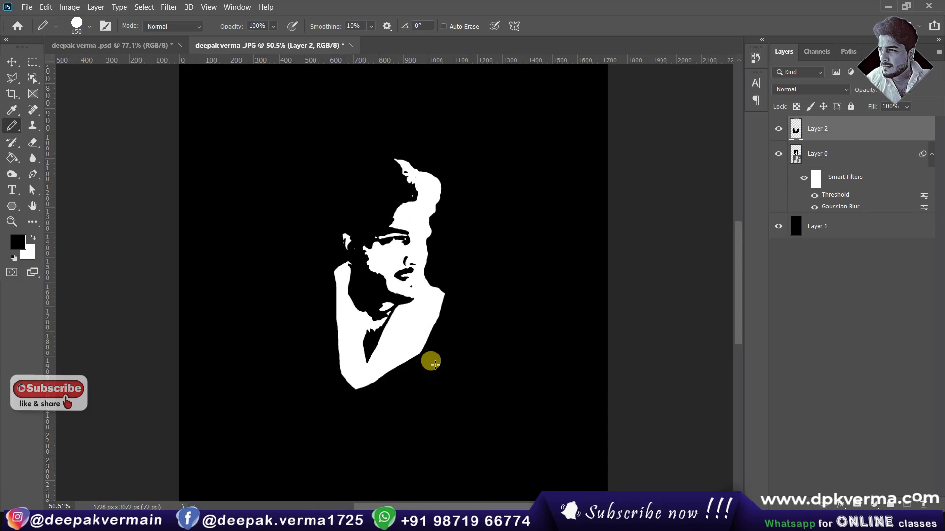
{"action": "scroll", "coordinate": [460, 306], "scroll_direction": "down", "scroll_amount": 1}
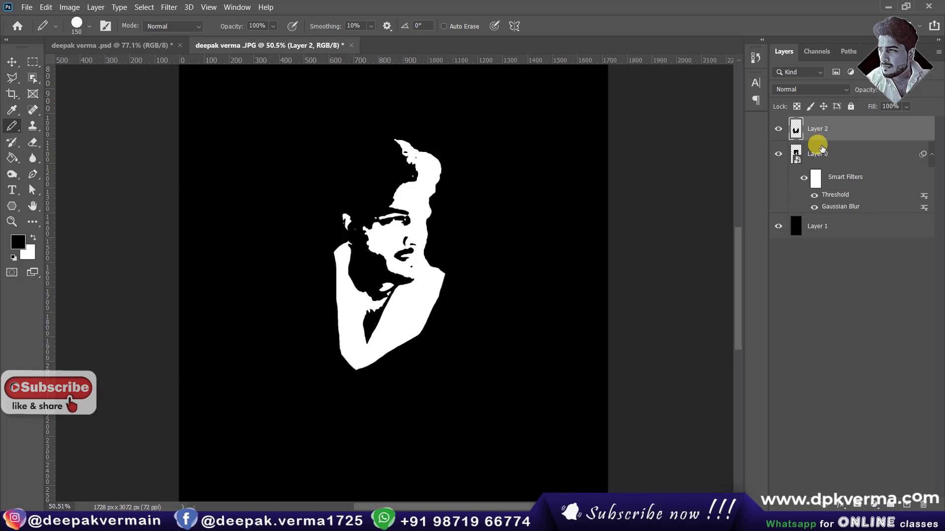
- Merge all three layers into smart object Layer 2 with white Layer 3 beneath
{"action": "left_click", "coordinate": [839, 233], "text": "shift"}
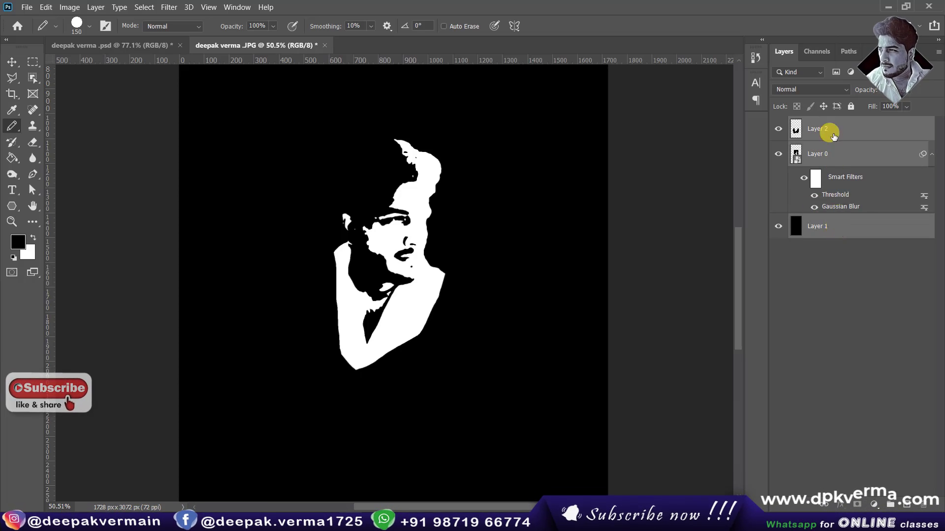
{"action": "right_click", "coordinate": [834, 236]}
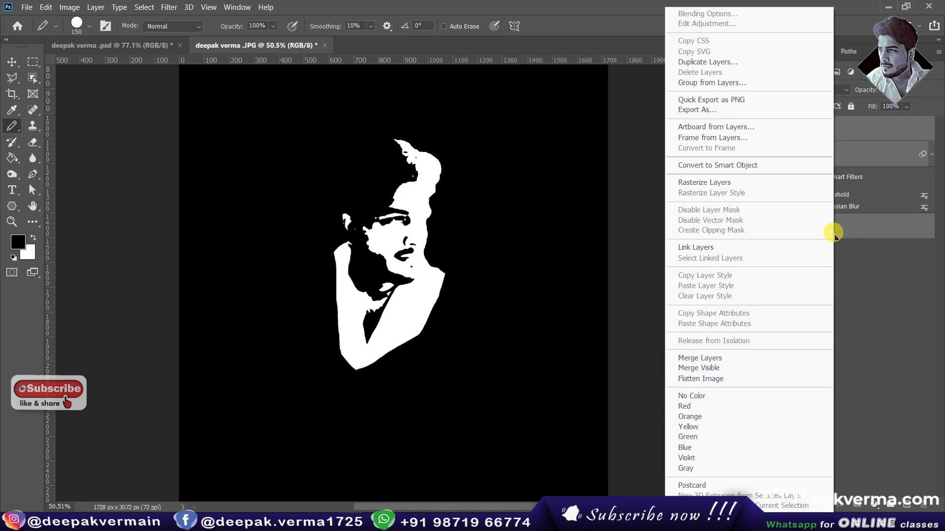
{"action": "left_click", "coordinate": [709, 167]}
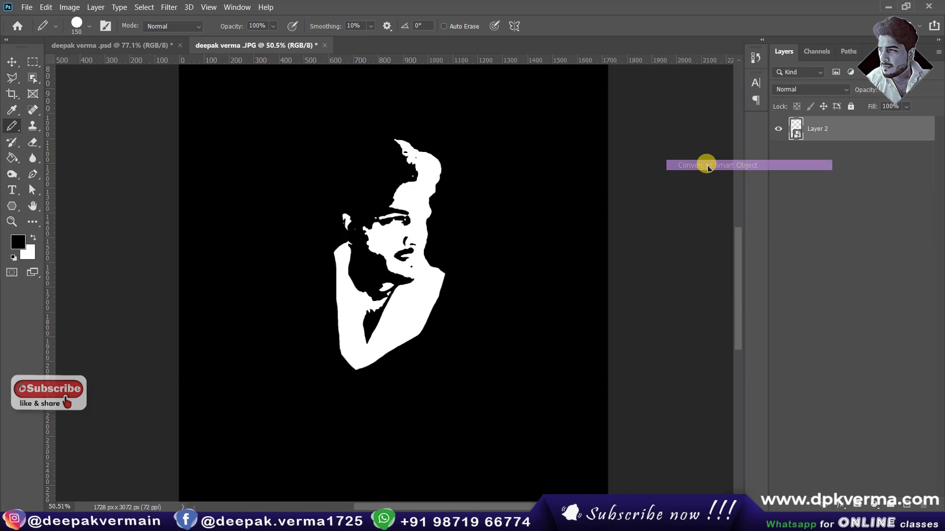
{"action": "scroll", "coordinate": [440, 279], "scroll_direction": "down", "scroll_amount": 2}
{"action": "scroll", "coordinate": [440, 279], "scroll_direction": "up", "scroll_amount": 1}
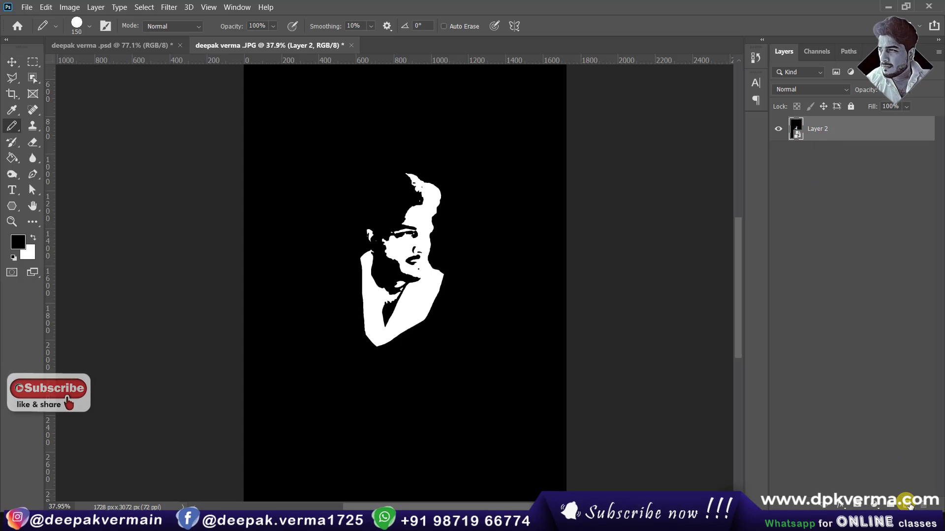
{"action": "left_click_drag", "start_coordinate": [821, 129], "coordinate": [820, 156]}
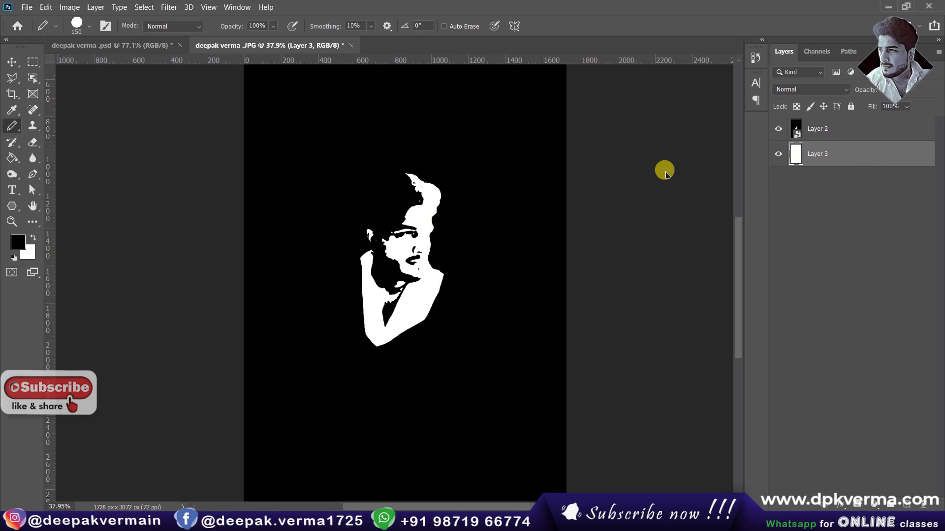
- Draw a black-filled, strokeless triangle about 1110 by 962 px over the face
{"action": "left_click", "coordinate": [12, 206]}
{"action": "left_click", "coordinate": [17, 208]}
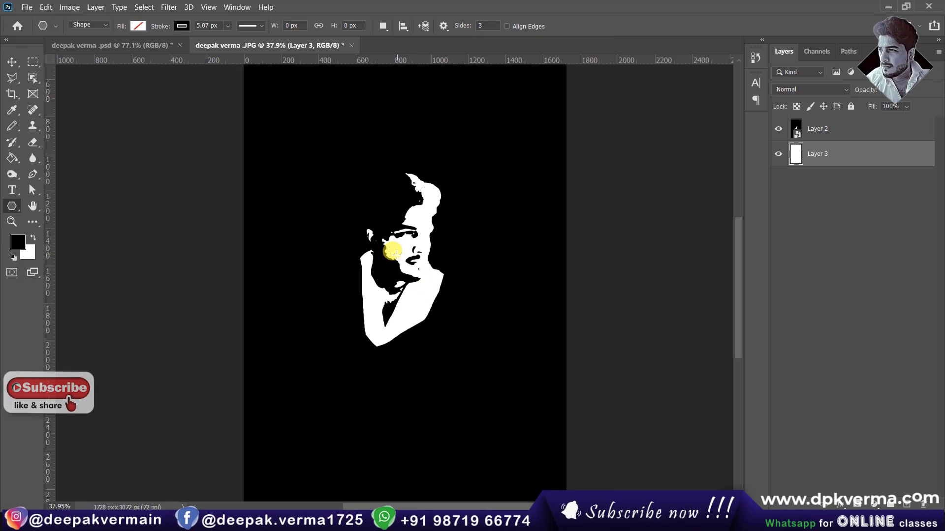
{"action": "mouse_move", "coordinate": [397, 252]}
{"action": "left_mouse_down"}
{"action": "mouse_move", "coordinate": [400, 265]}
{"action": "mouse_move", "coordinate": [415, 142]}
{"action": "left_mouse_up"}
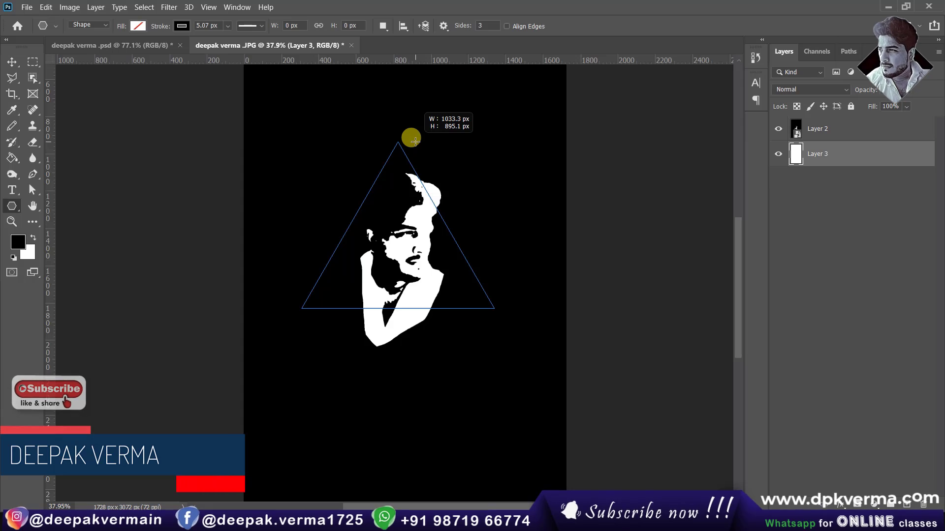
{"action": "left_click_drag", "start_coordinate": [415, 142], "coordinate": [423, 149]}
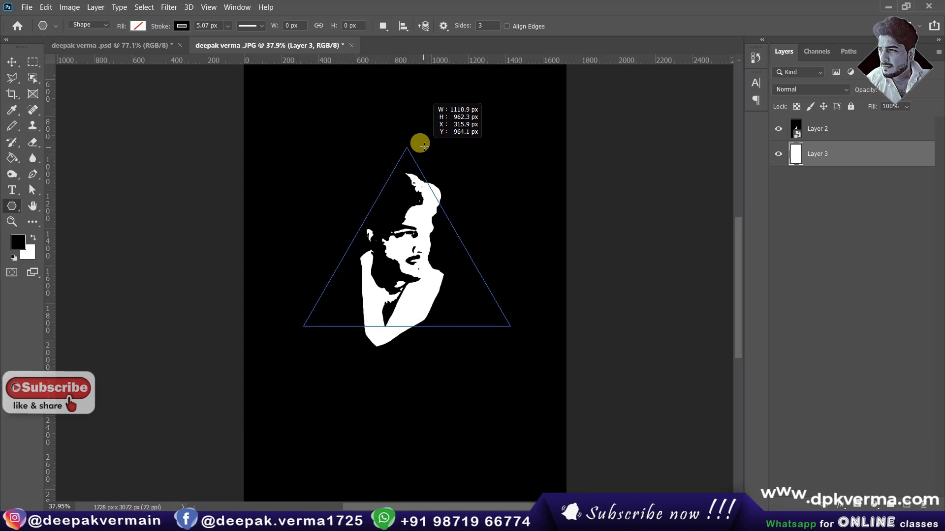
{"action": "left_click_drag", "start_coordinate": [422, 149], "coordinate": [423, 146]}
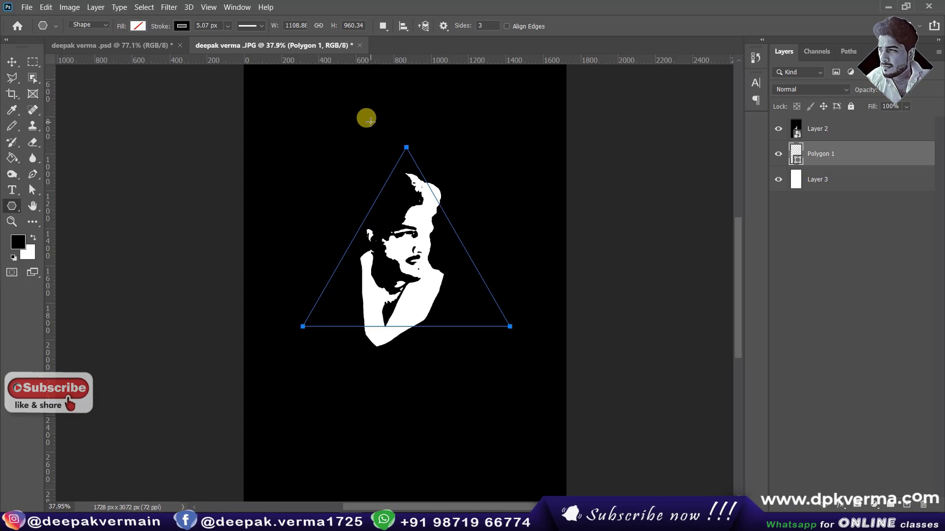
{"action": "left_click", "coordinate": [138, 26]}
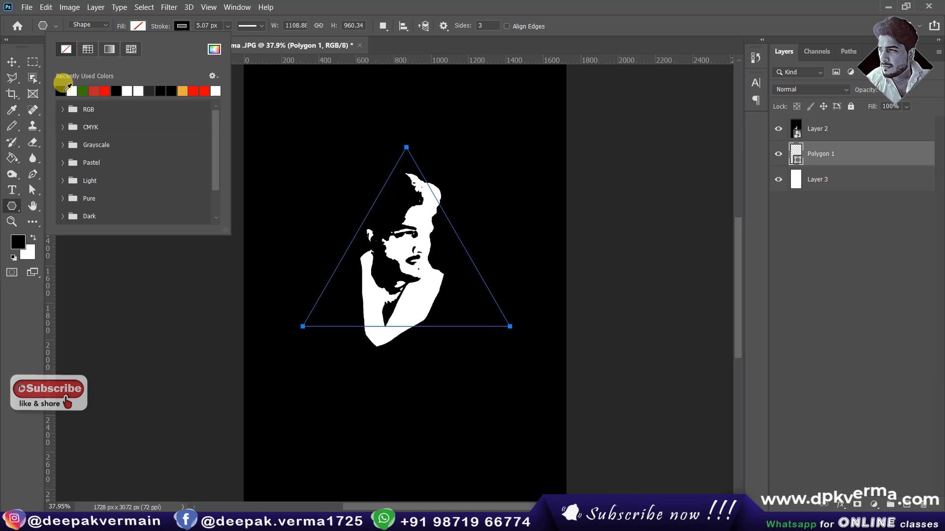
{"action": "left_click", "coordinate": [182, 26]}
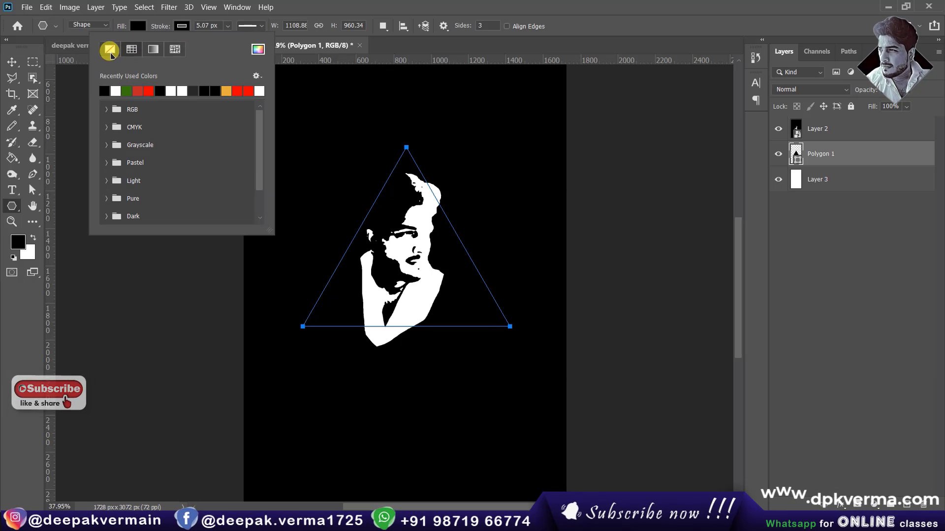
{"action": "left_click", "coordinate": [12, 62]}
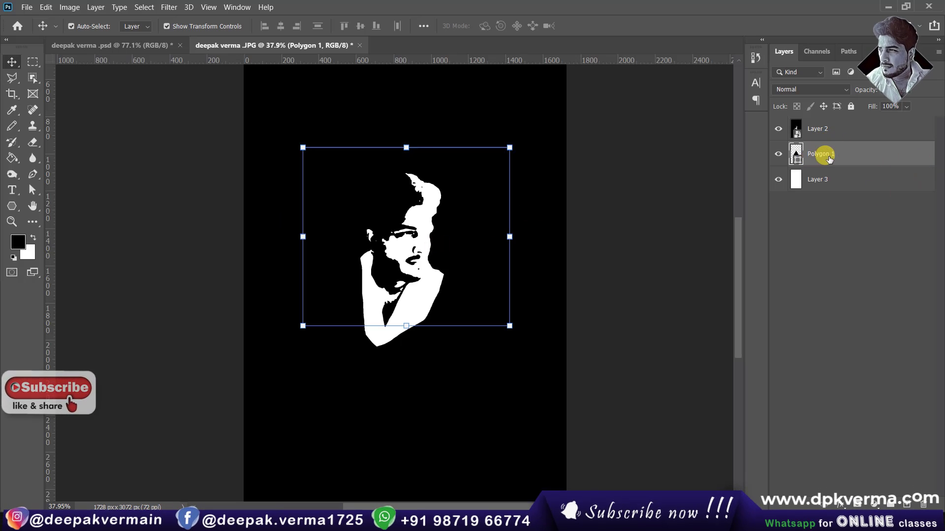
- Load Polygon 1 as a selection, delete it, and mask Layer 2 to the triangle
{"action": "left_click_drag", "start_coordinate": [833, 157], "coordinate": [832, 126]}
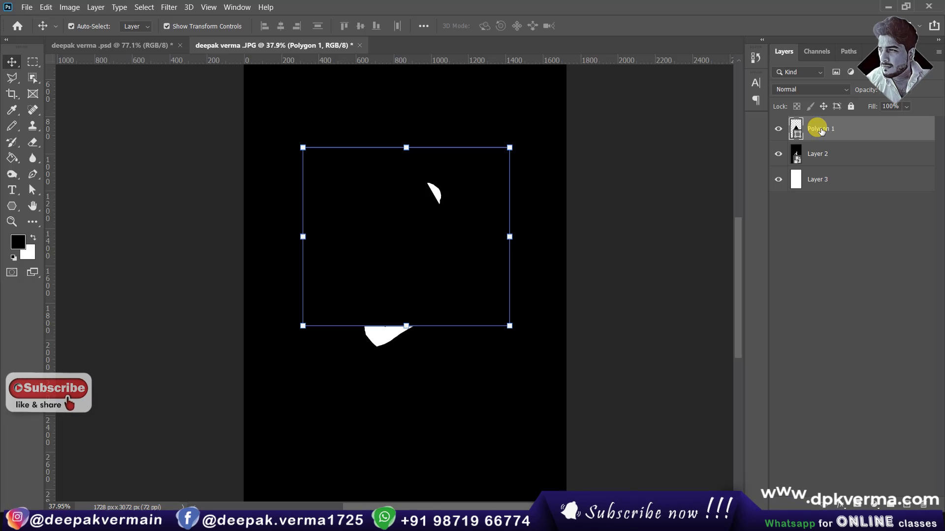
{"action": "key", "text": "ctrl"}
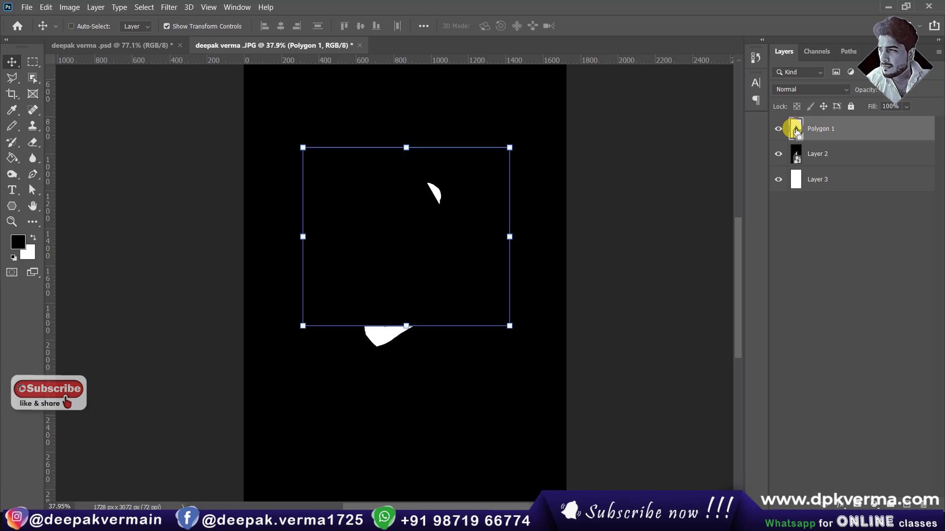
{"action": "left_click", "coordinate": [796, 131], "text": "ctrl"}
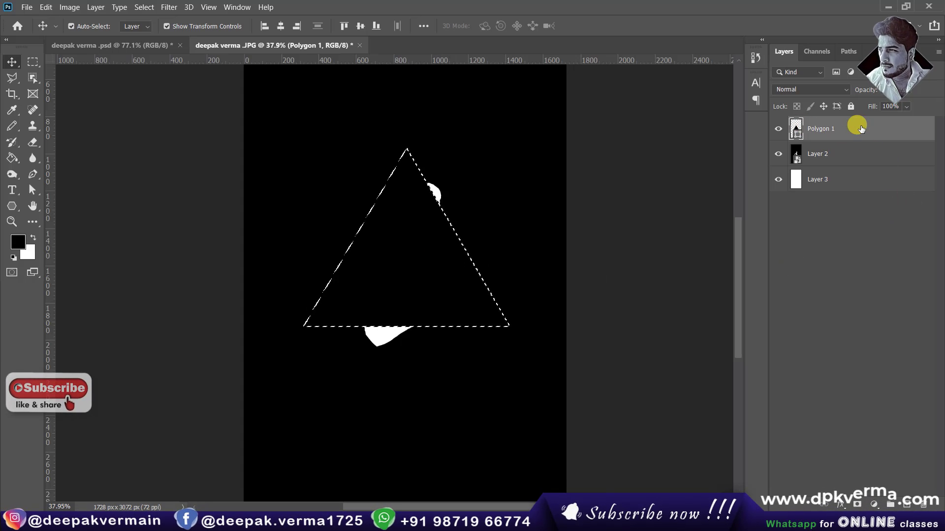
{"action": "left_click", "coordinate": [923, 504]}
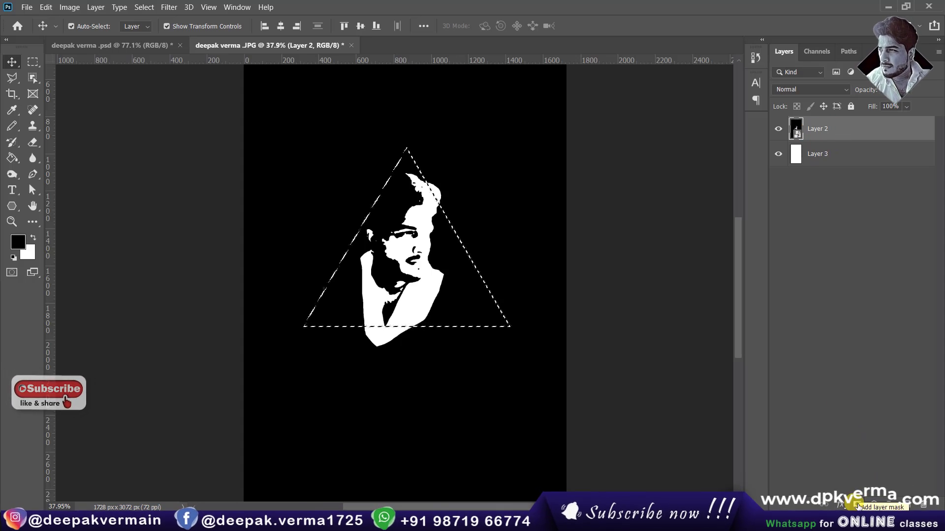
{"action": "left_click", "coordinate": [858, 504]}
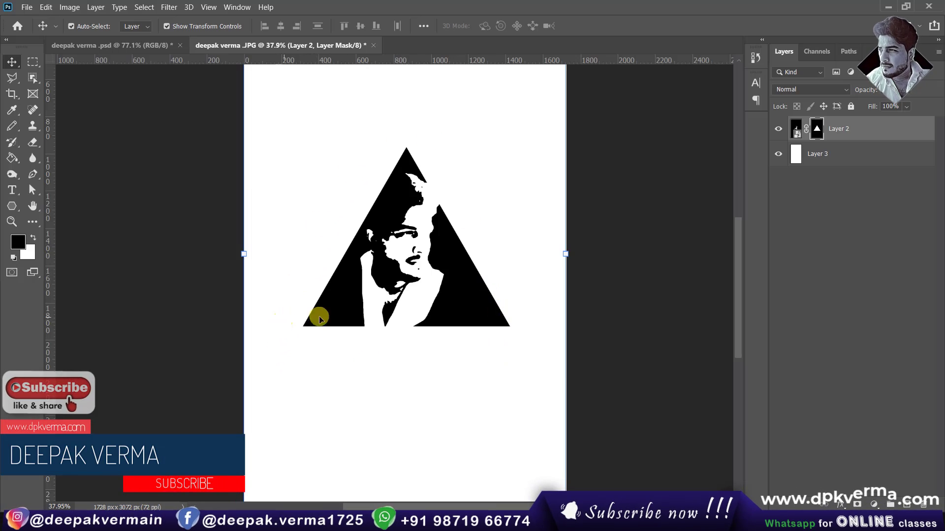
- Draw a 3-sided polygon triangle around the portrait
{"action": "left_click", "coordinate": [13, 205]}
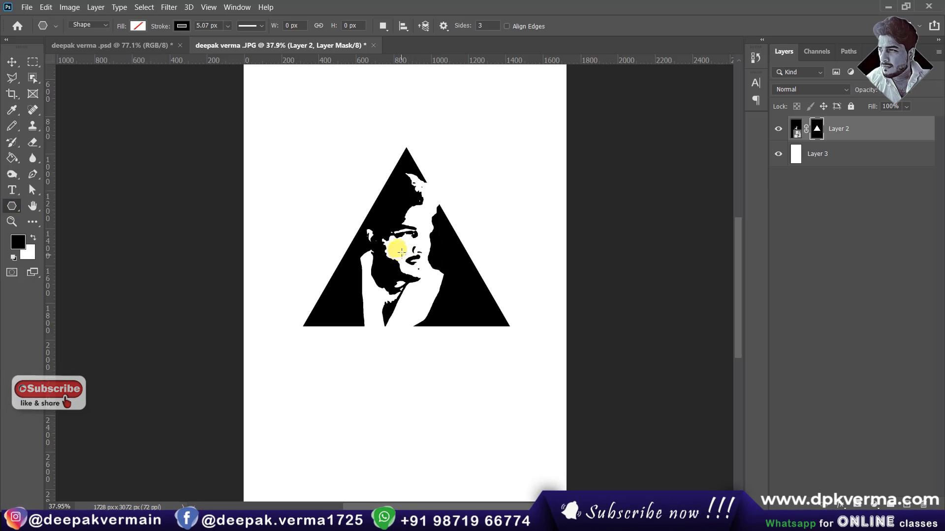
{"action": "mouse_move", "coordinate": [402, 253]}
{"action": "left_mouse_down"}
{"action": "mouse_move", "coordinate": [409, 110]}
{"action": "mouse_move", "coordinate": [415, 131]}
{"action": "left_mouse_up"}
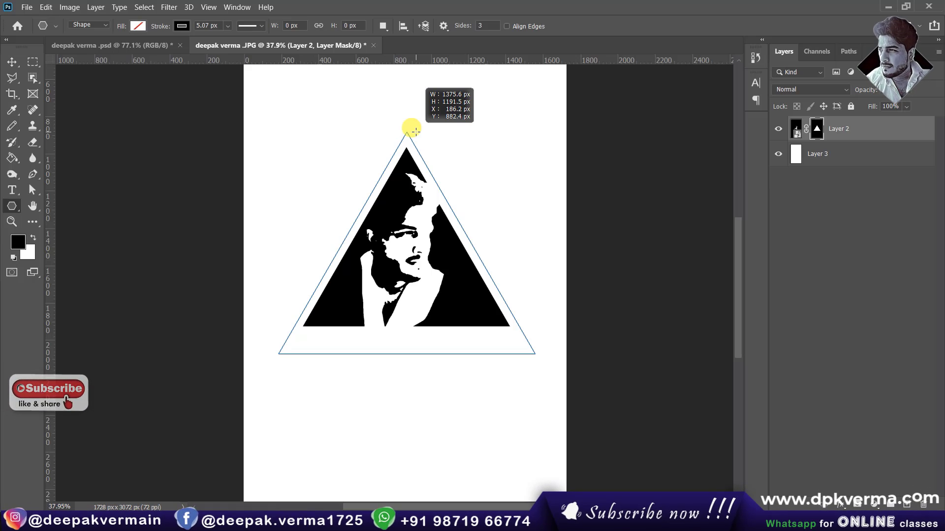
{"action": "left_click_drag", "start_coordinate": [415, 131], "coordinate": [415, 131]}
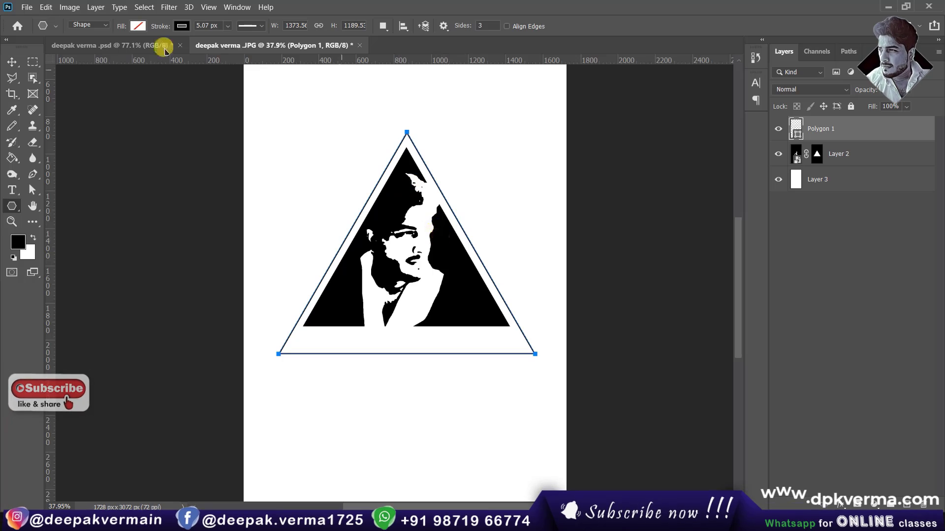
- Give the triangle no fill, a black stroke and an 8.28 px stroke width
{"action": "left_click", "coordinate": [182, 26]}
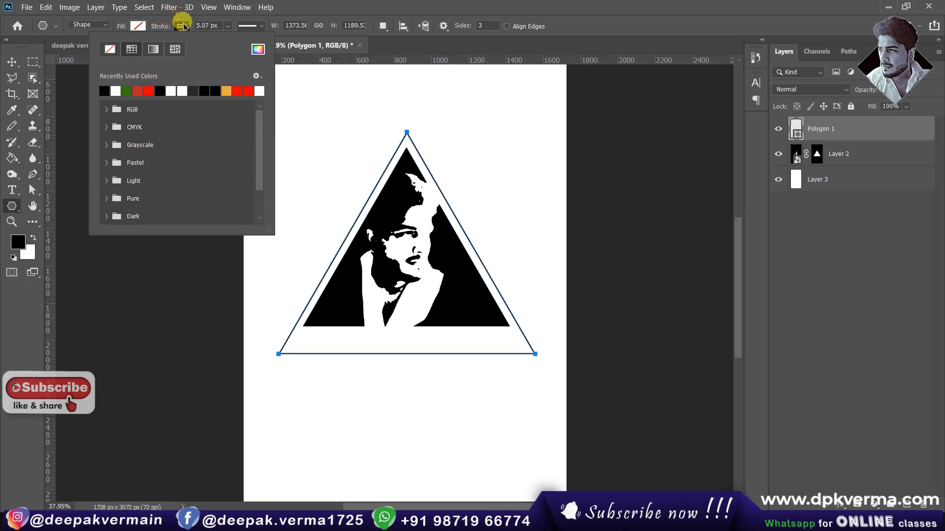
{"action": "left_click", "coordinate": [182, 25]}
{"action": "left_click", "coordinate": [137, 27]}
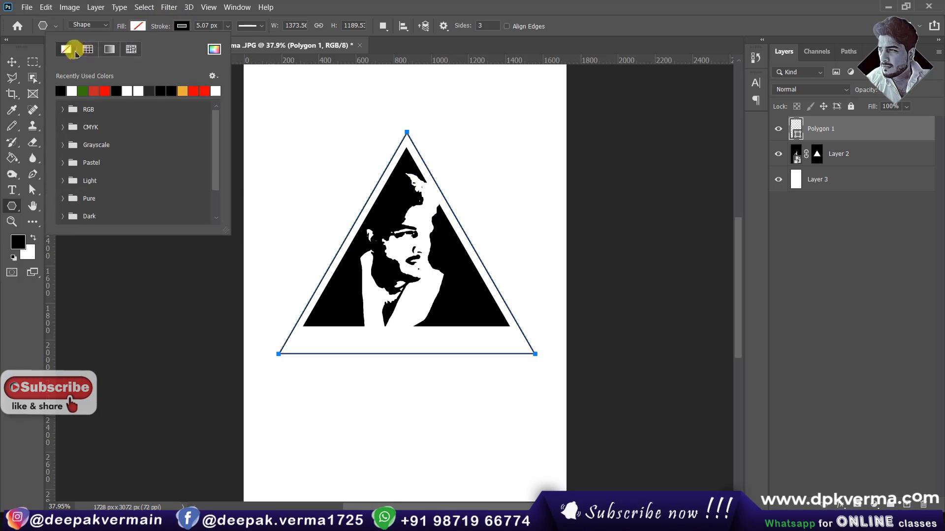
{"action": "left_click", "coordinate": [166, 28]}
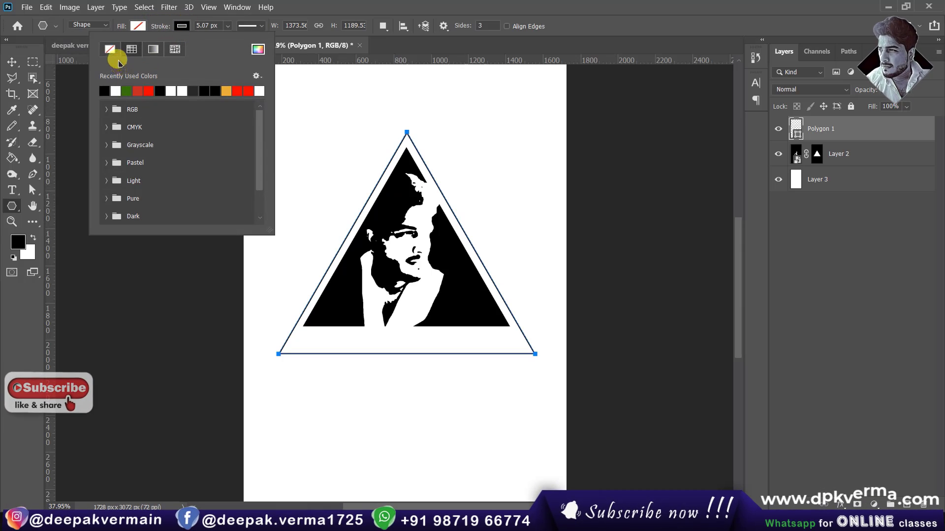
{"action": "left_click", "coordinate": [228, 26]}
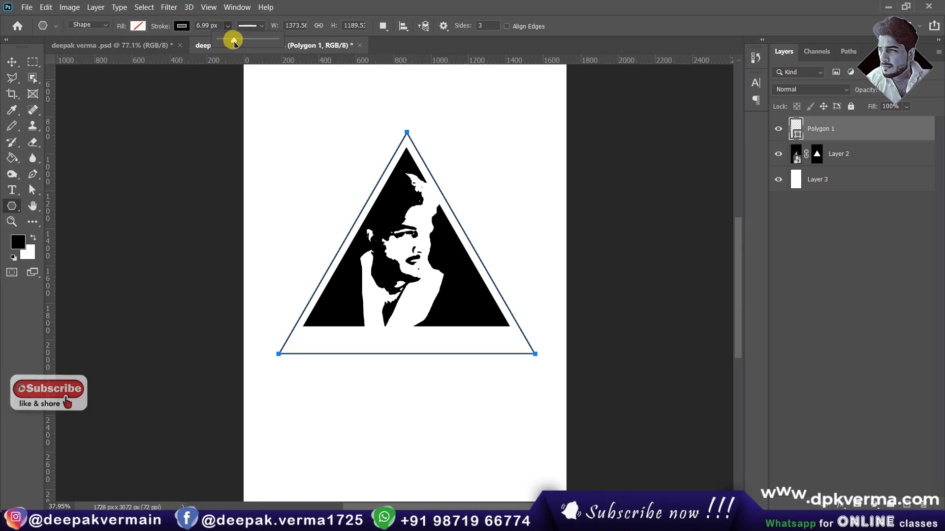
{"action": "left_click_drag", "start_coordinate": [234, 42], "coordinate": [236, 43]}
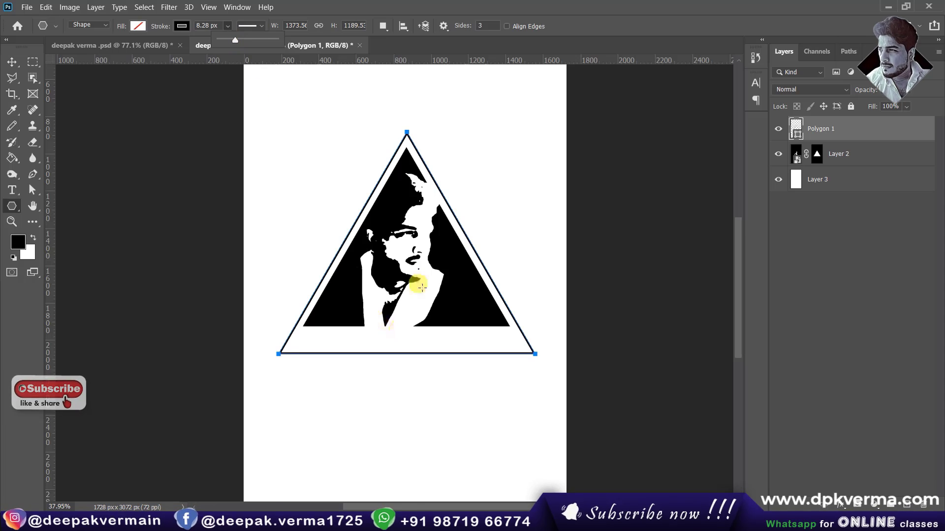
- Deselect the triangle shape with the Move tool
{"action": "left_click", "coordinate": [12, 61]}
{"action": "left_click", "coordinate": [135, 186]}
{"action": "scroll", "coordinate": [472, 216], "scroll_direction": "up", "scroll_amount": 1}
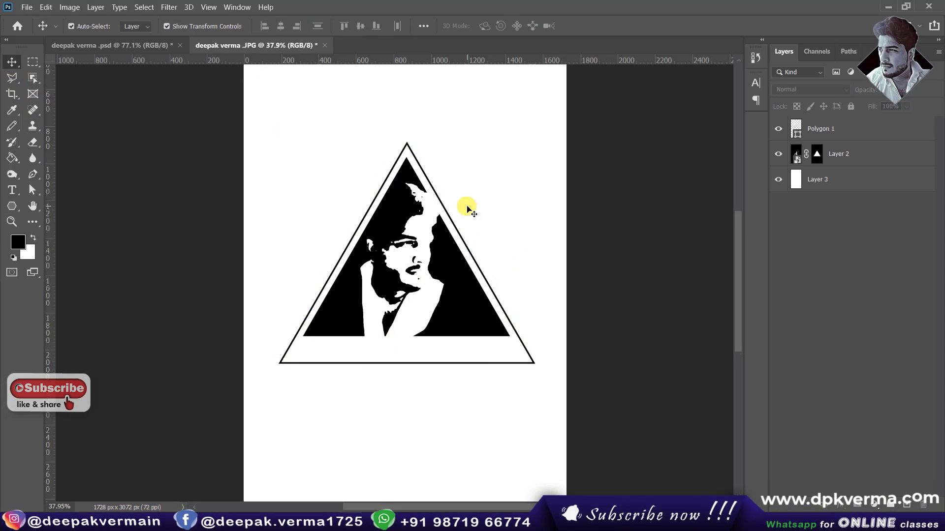
{"action": "scroll", "coordinate": [467, 209], "scroll_direction": "down", "scroll_amount": 2}
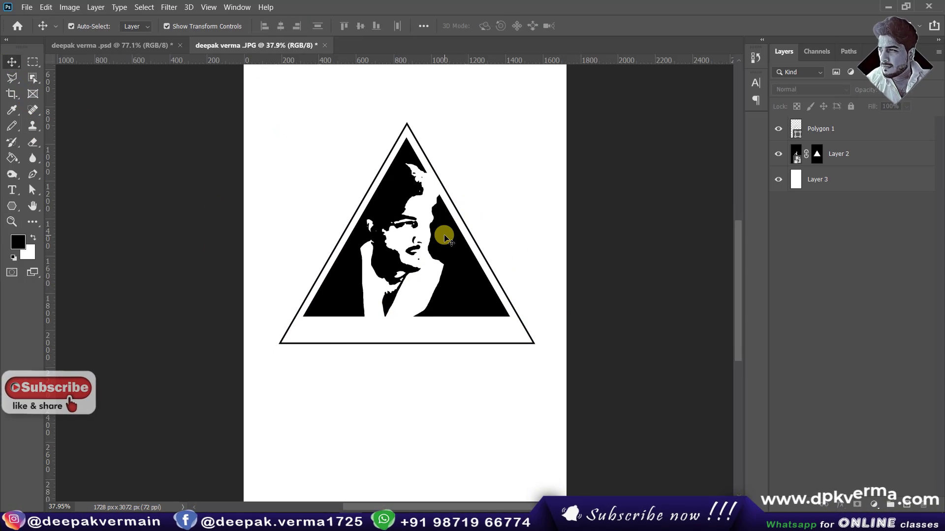
{"action": "left_click", "coordinate": [12, 190]}
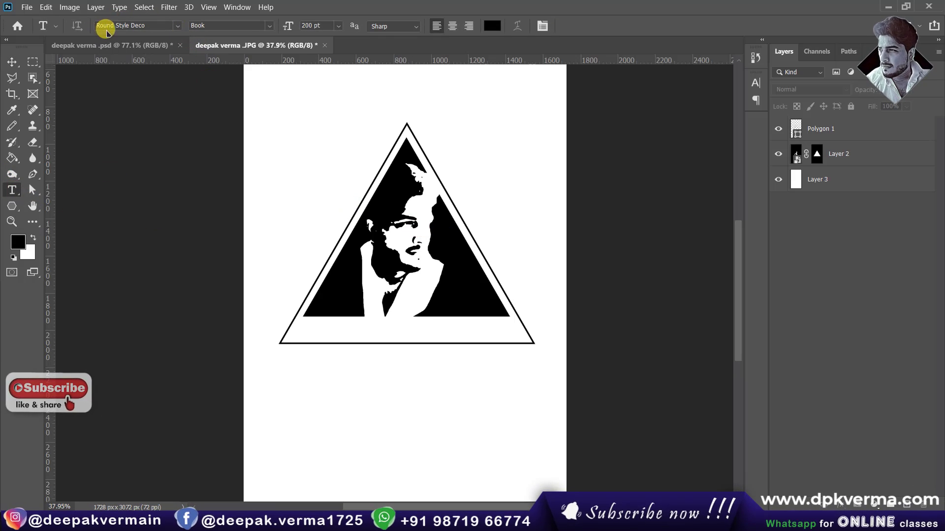
{"action": "left_click_drag", "start_coordinate": [106, 30], "coordinate": [142, 26]}
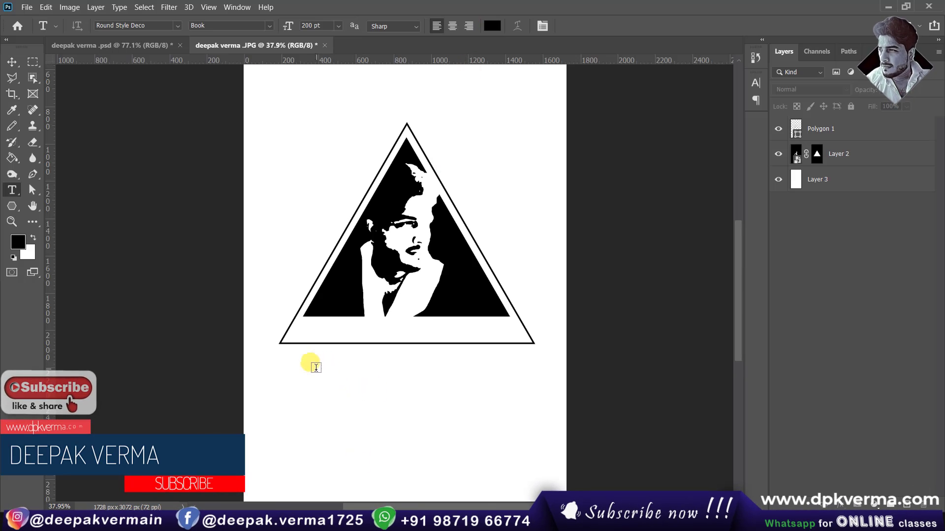
{"action": "left_click", "coordinate": [303, 331]}
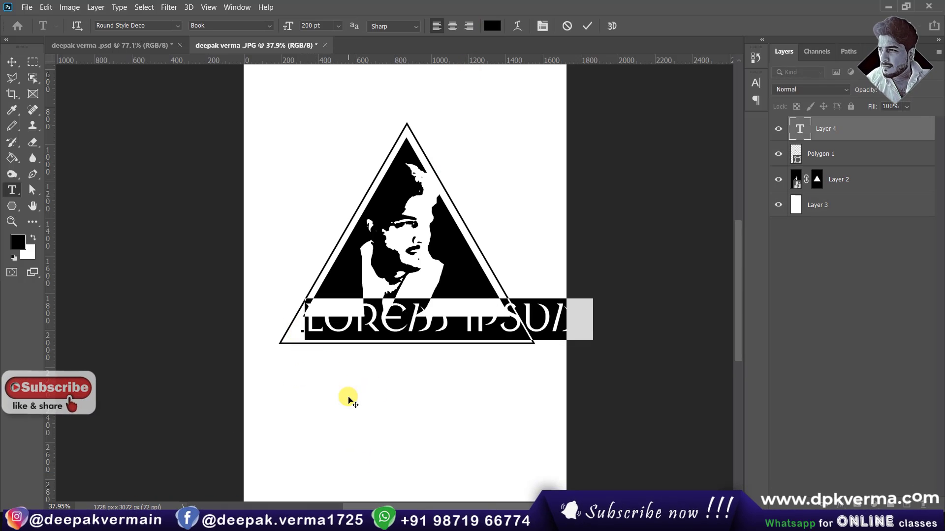
{"action": "type", "text": "DEEPAK"}
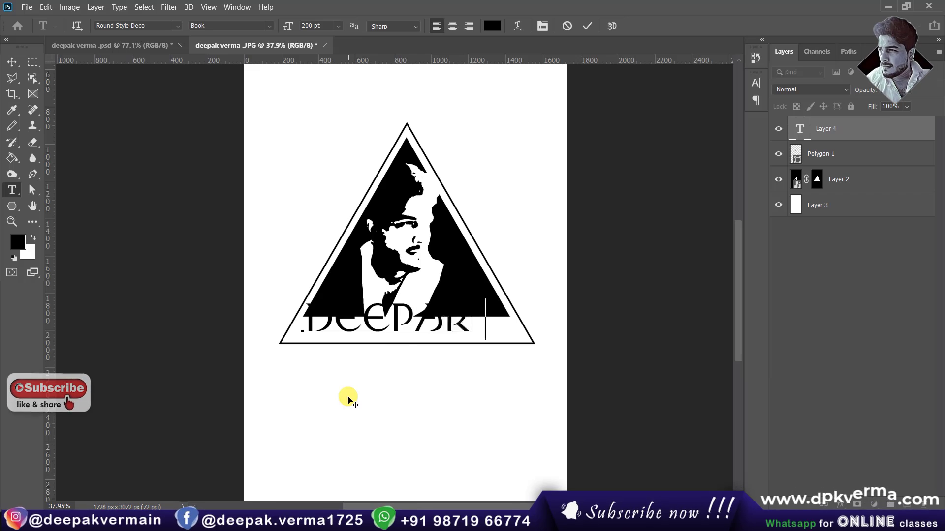
{"action": "type", "text": " VER"}
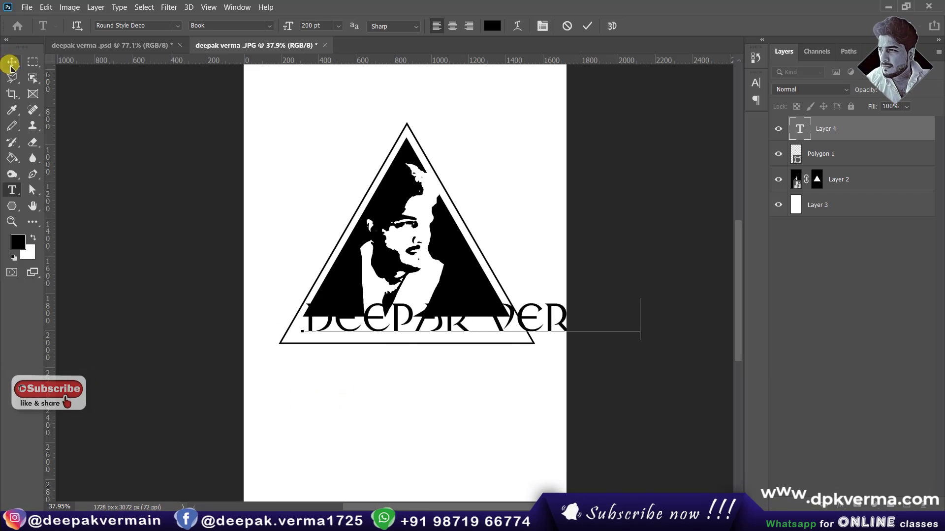
{"action": "left_click", "coordinate": [11, 63]}
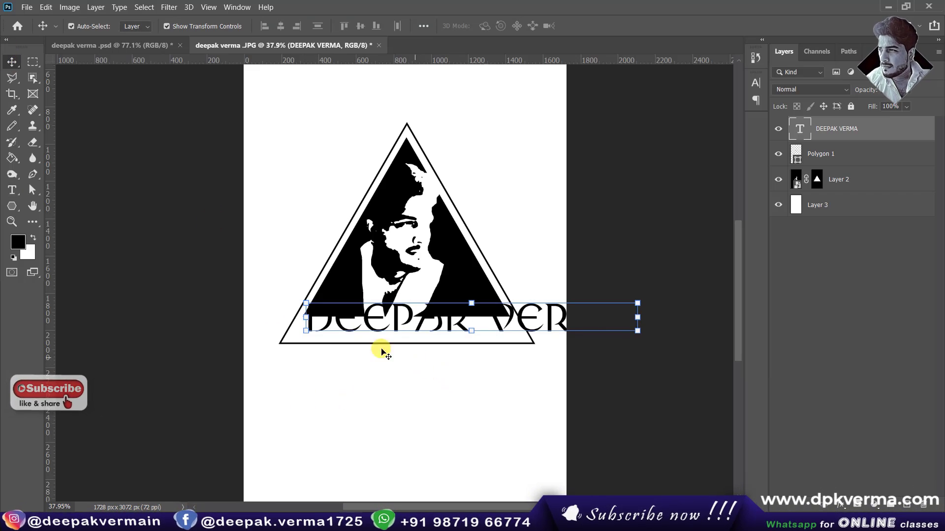
- Scale the name text down to about 56% and nudge it up to fit the base
{"action": "left_click_drag", "start_coordinate": [637, 317], "coordinate": [480, 336]}
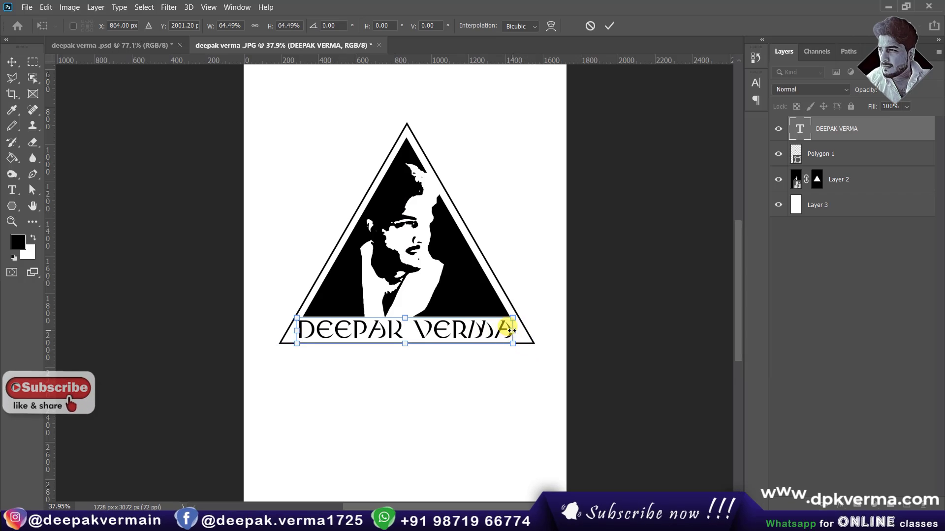
{"action": "left_click_drag", "start_coordinate": [512, 331], "coordinate": [459, 332]}
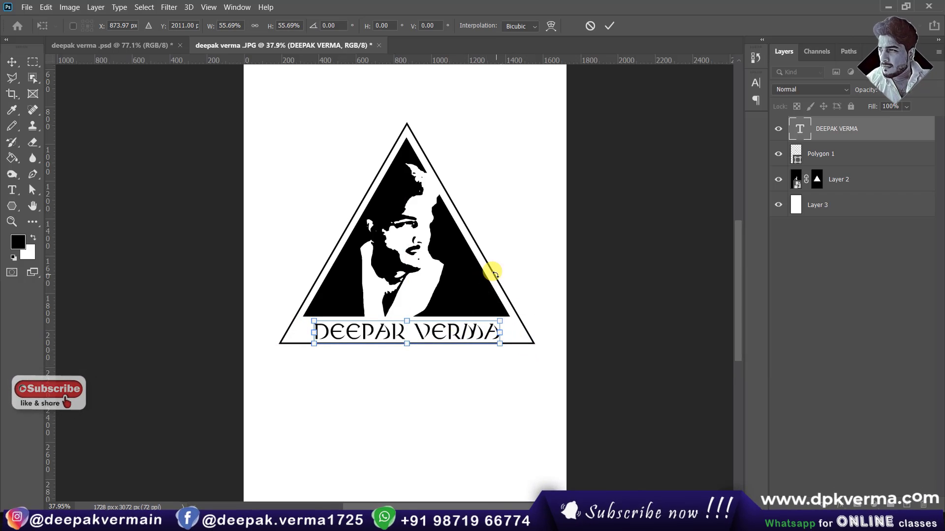
{"action": "key", "text": "Up"}
{"action": "key", "text": "Up"}
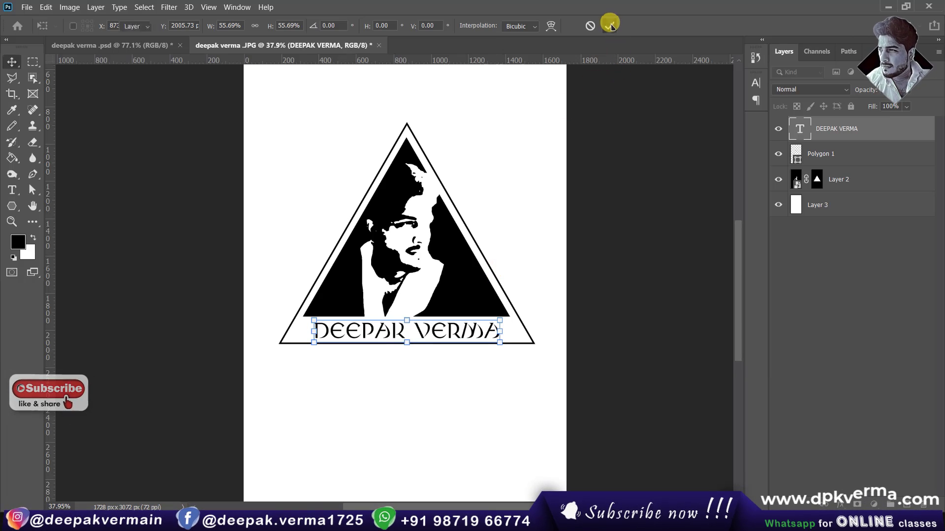
{"action": "left_click", "coordinate": [610, 26]}
{"action": "left_click", "coordinate": [600, 205]}
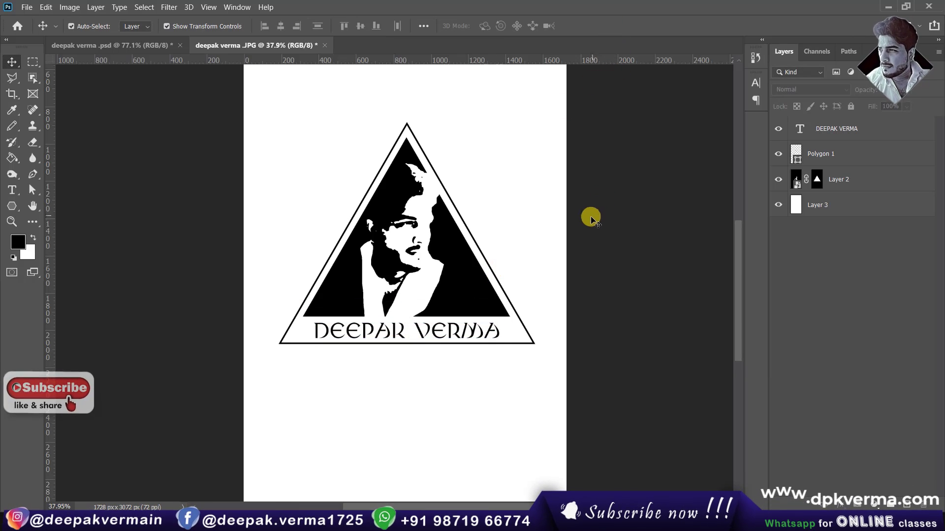
{"action": "left_click", "coordinate": [493, 331]}
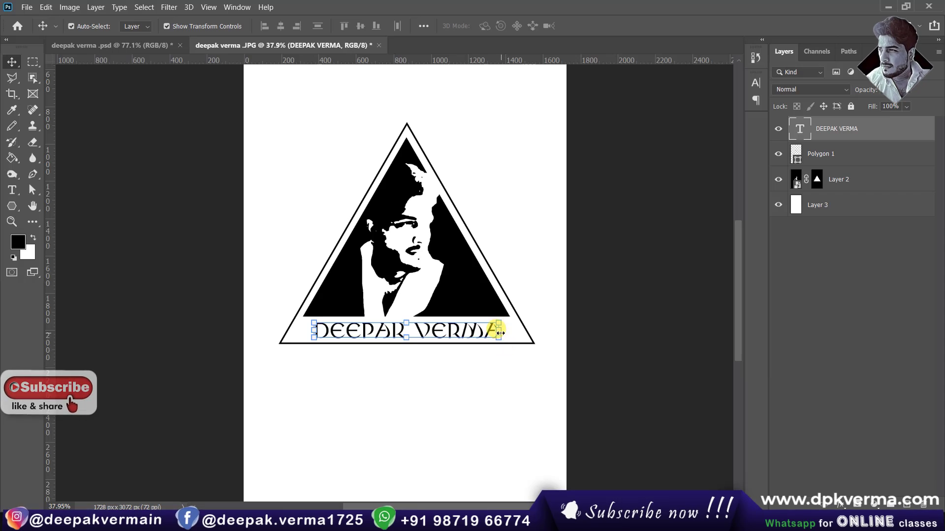
{"action": "left_click_drag", "start_coordinate": [499, 332], "coordinate": [506, 331]}
{"action": "left_click", "coordinate": [609, 31]}
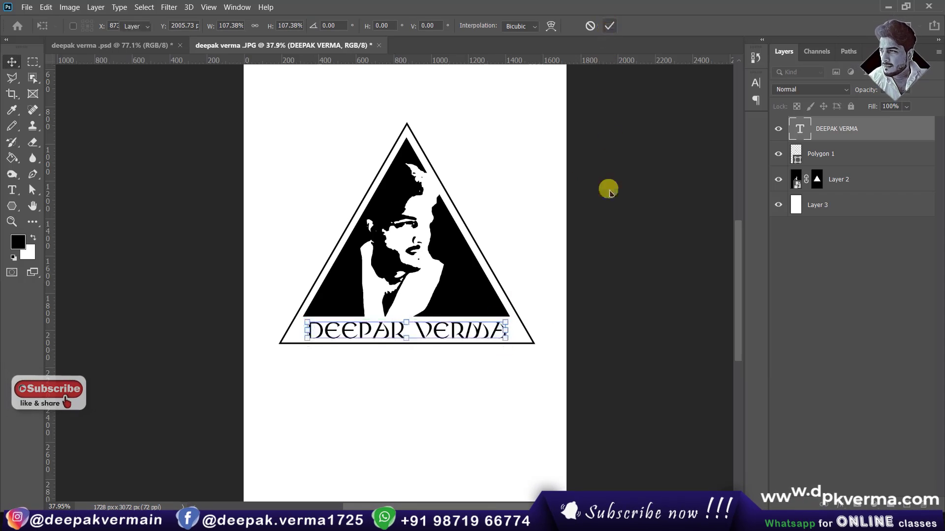
{"action": "left_click", "coordinate": [604, 225]}
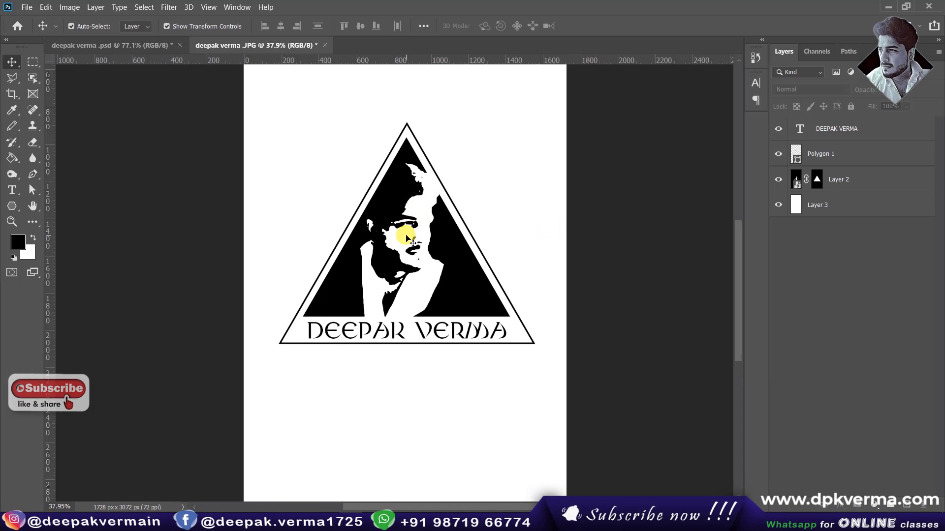
- Unlink Layer 2's triangle mask and scale the portrait up inside it
{"action": "left_click", "coordinate": [806, 181]}
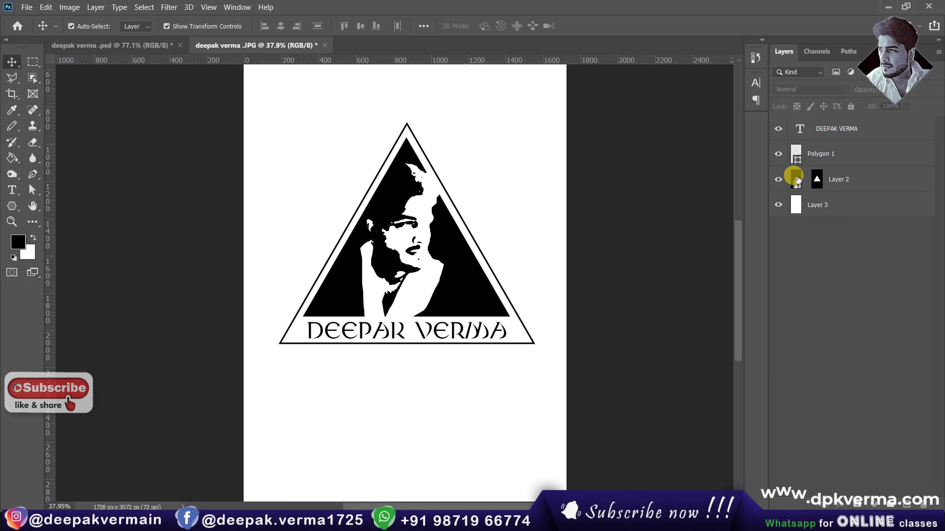
{"action": "left_click", "coordinate": [797, 179]}
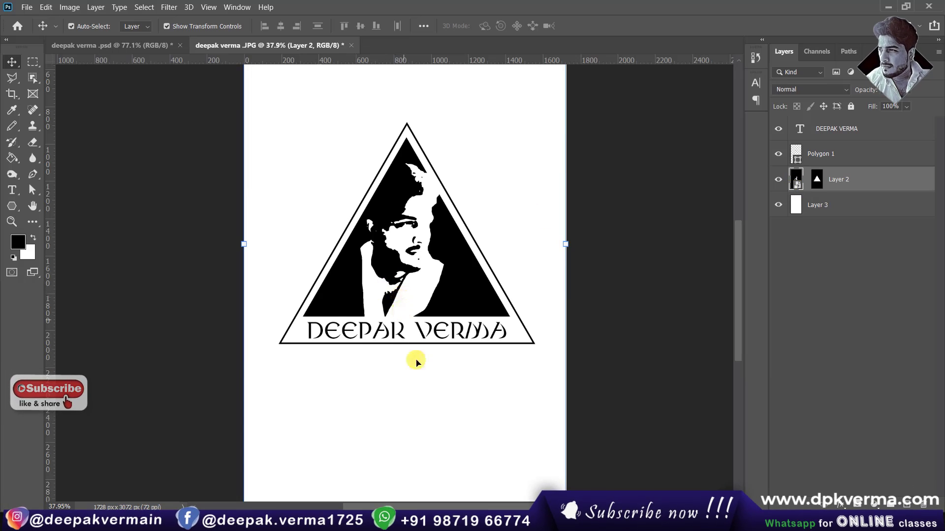
{"action": "mouse_move", "coordinate": [565, 244]}
{"action": "left_mouse_down"}
{"action": "mouse_move", "coordinate": [609, 241]}
{"action": "mouse_move", "coordinate": [572, 242]}
{"action": "left_mouse_up"}
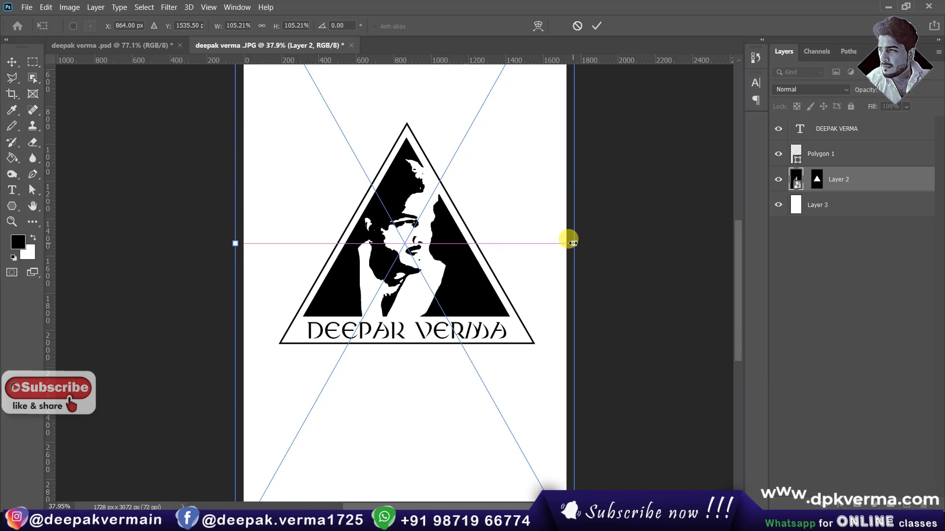
{"action": "left_click", "coordinate": [595, 25]}
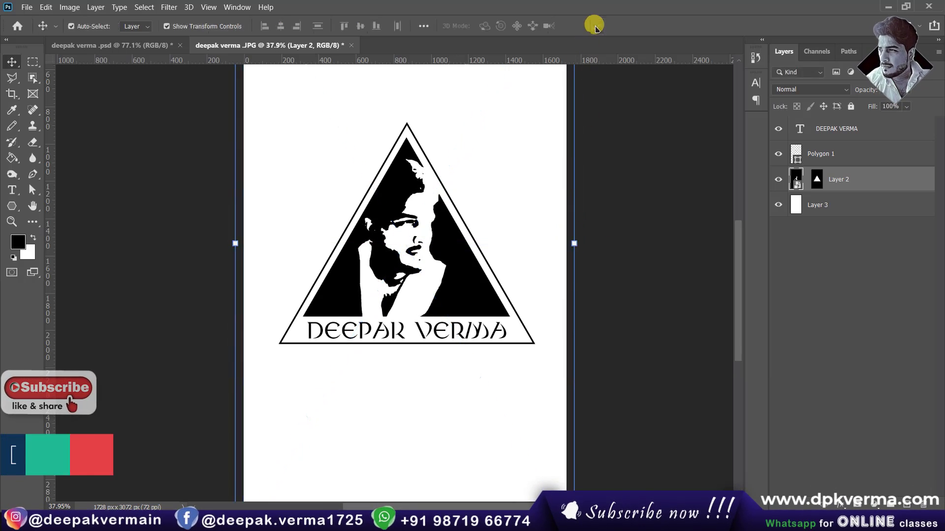
{"action": "left_click", "coordinate": [615, 147]}
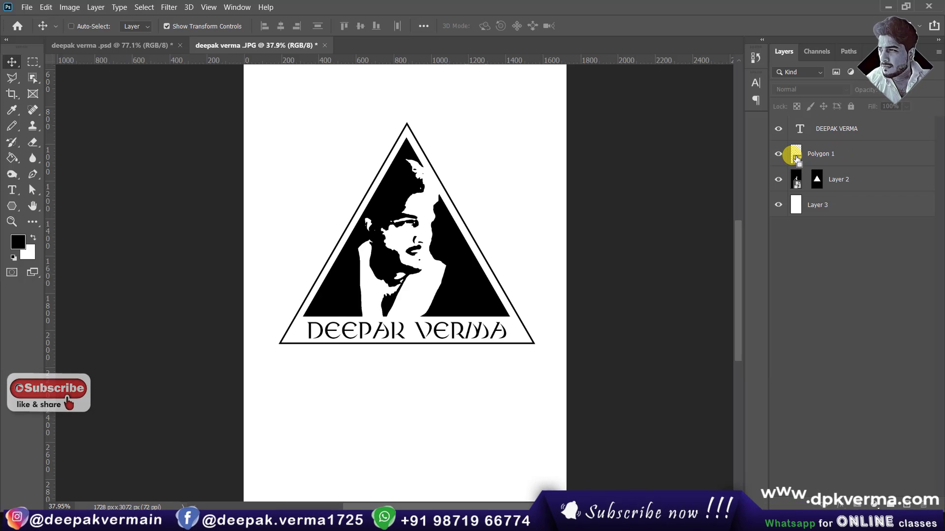
- Load the Polygon 1 triangle as a selection and contract it slightly
{"action": "left_click", "coordinate": [797, 159], "text": "ctrl"}
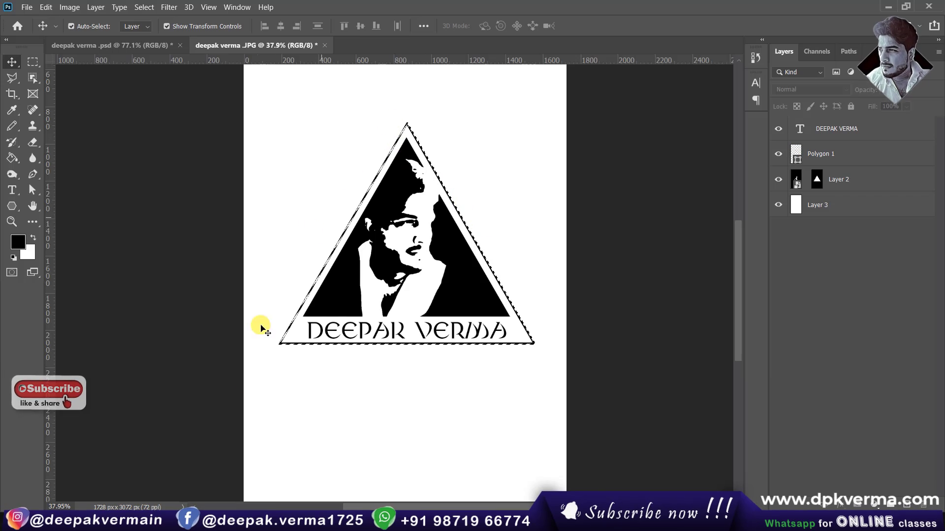
{"action": "left_click", "coordinate": [144, 7]}
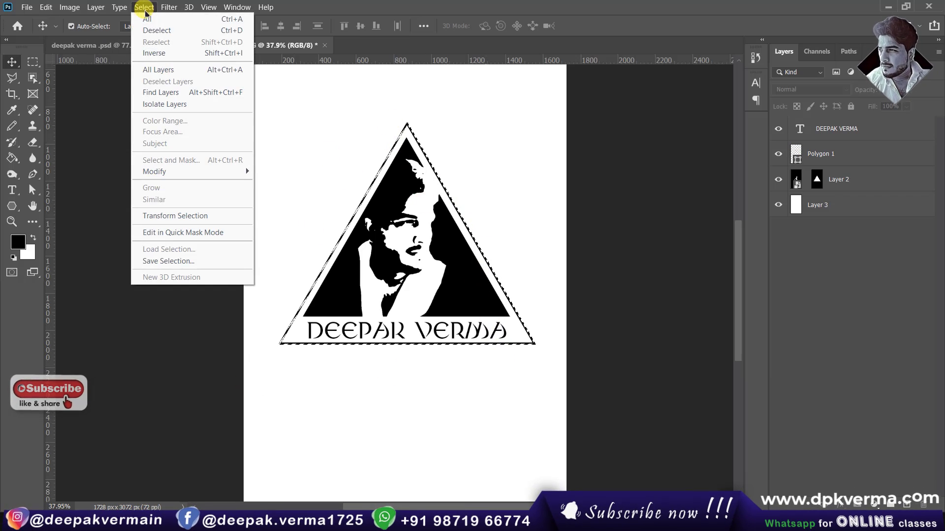
{"action": "mouse_move", "coordinate": [156, 171]}
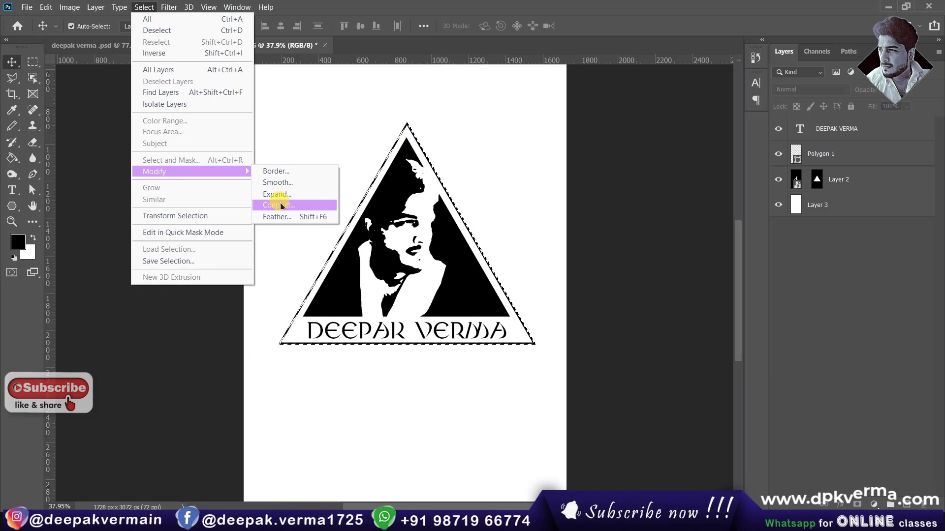
{"action": "left_click", "coordinate": [279, 206]}
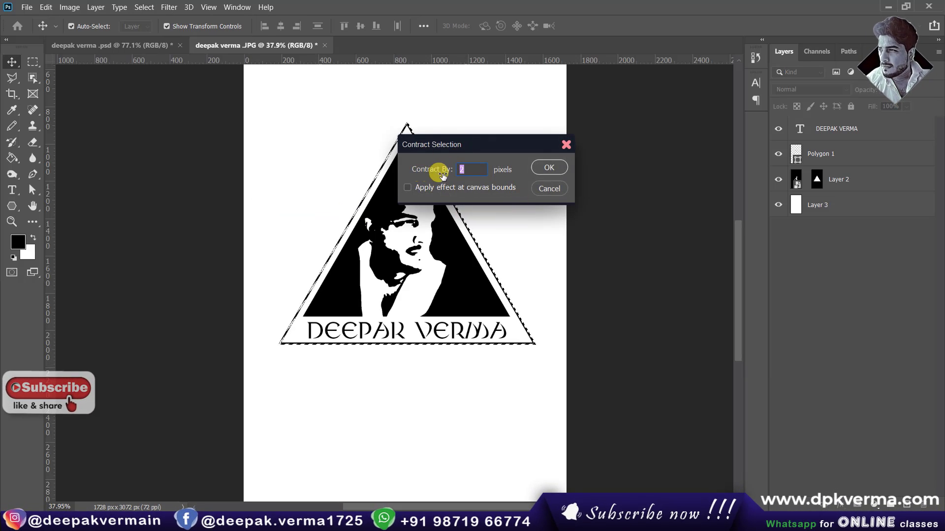
{"action": "left_click", "coordinate": [548, 167]}
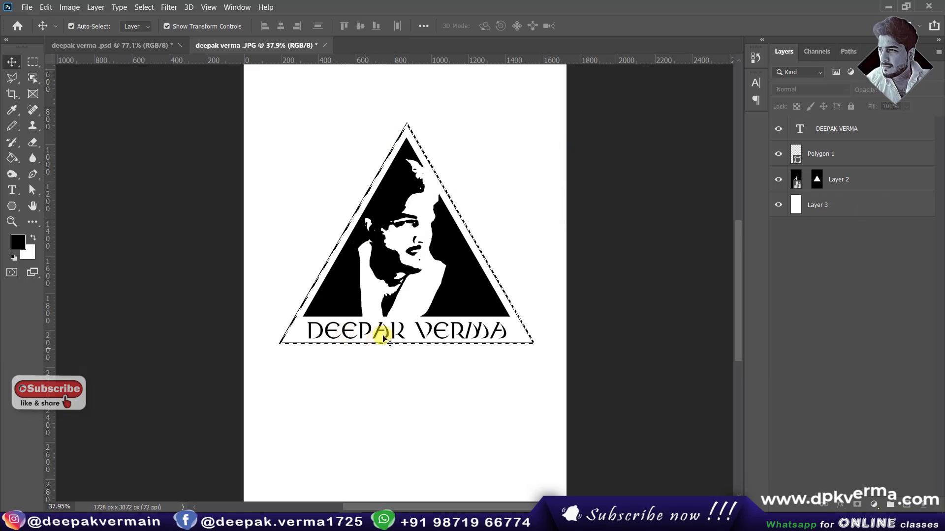
{"action": "left_click", "coordinate": [856, 129]}
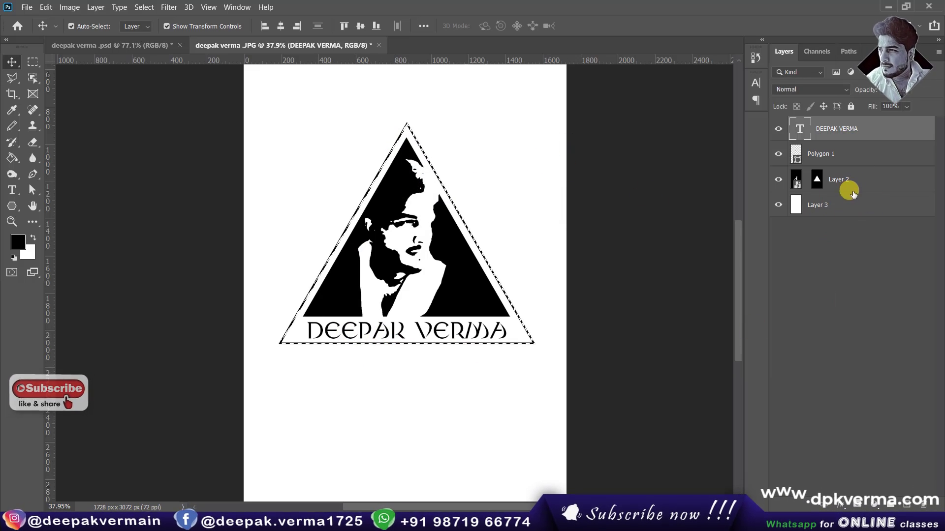
{"action": "left_click", "coordinate": [853, 208], "text": "shift"}
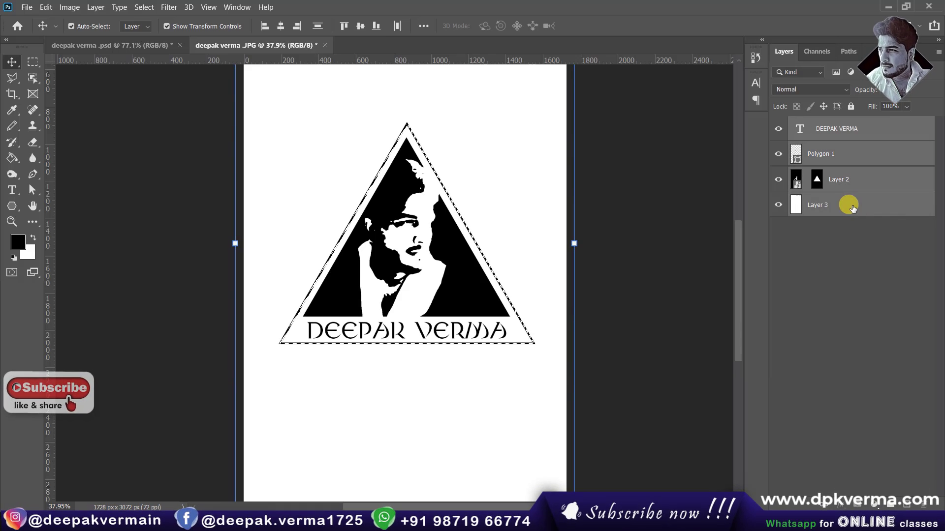
{"action": "key", "text": "ctrl+g"}
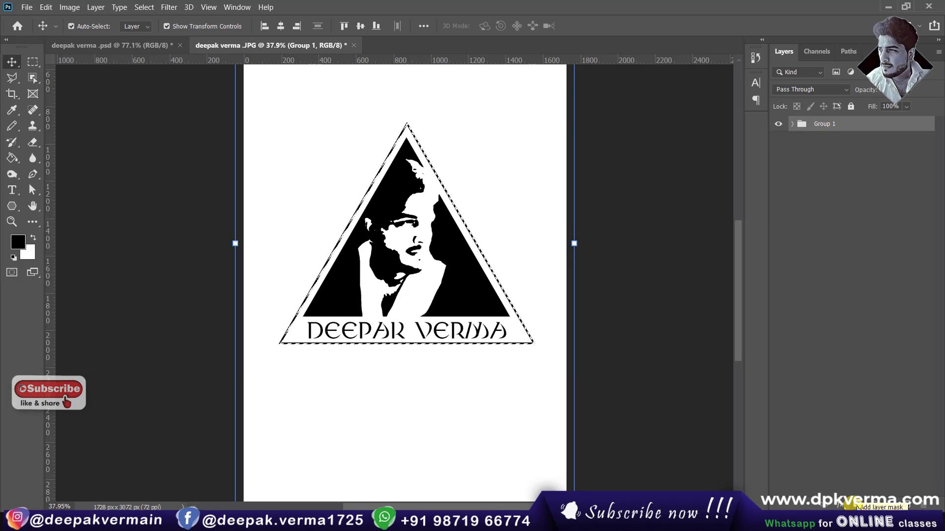
- Mask Group 1 to the triangle and put a black-filled Layer 4 beneath it
{"action": "left_click", "coordinate": [856, 508]}
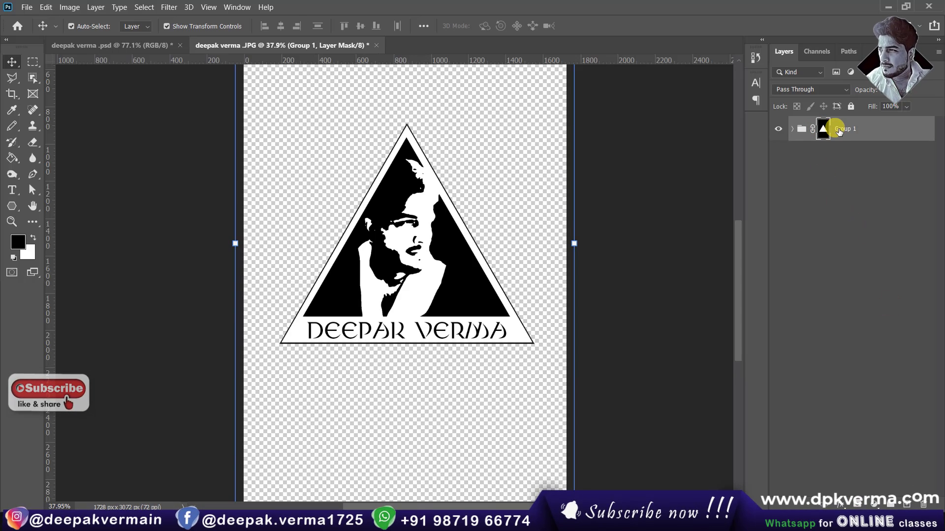
{"action": "left_click", "coordinate": [907, 505]}
{"action": "left_click_drag", "start_coordinate": [838, 130], "coordinate": [837, 175]}
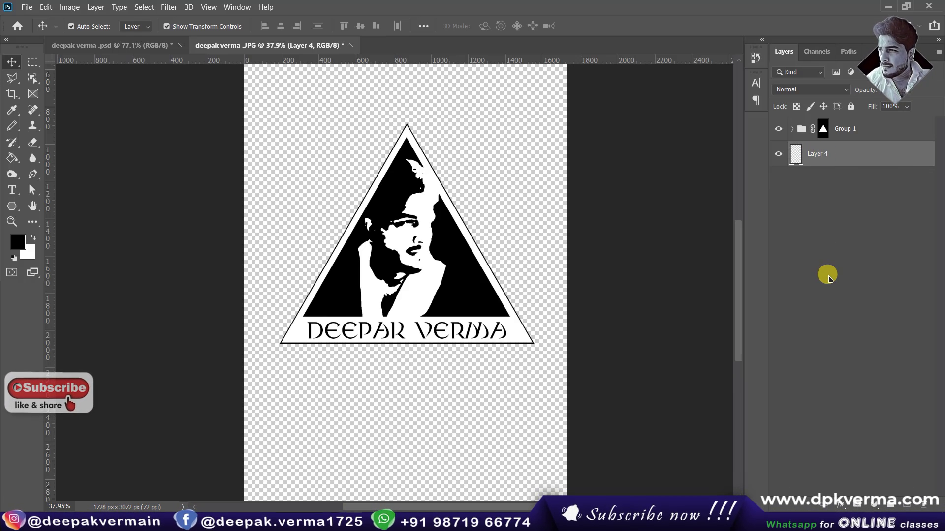
{"action": "key", "text": "alt+Delete"}
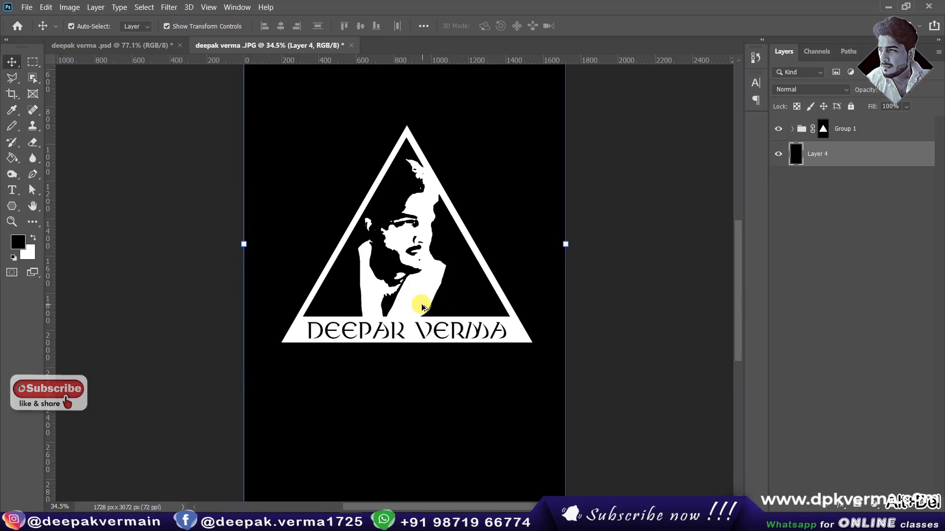
{"action": "key", "text": "ctrl+0"}
{"action": "scroll", "coordinate": [414, 371], "scroll_direction": "up", "scroll_amount": 3}
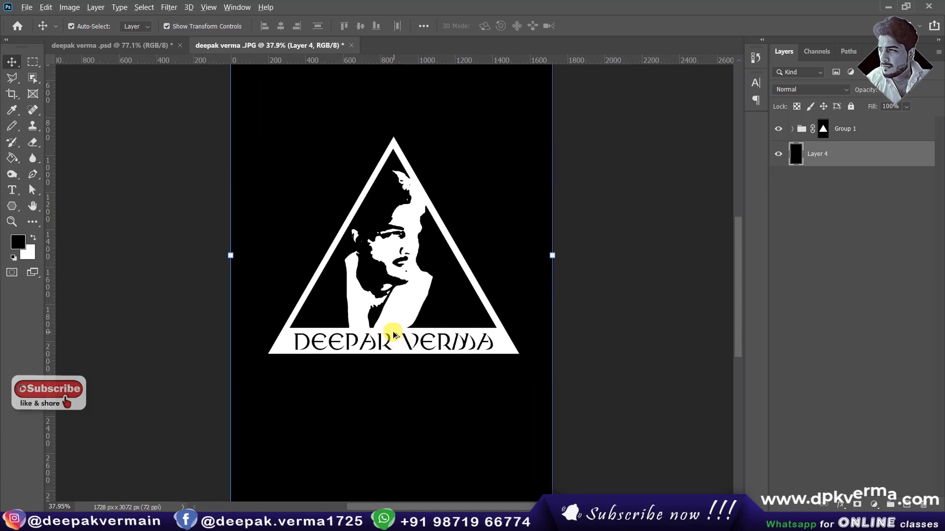
{"action": "scroll", "coordinate": [389, 332], "scroll_direction": "down", "scroll_amount": 1}
{"action": "scroll", "coordinate": [393, 334], "scroll_direction": "down", "scroll_amount": 1}
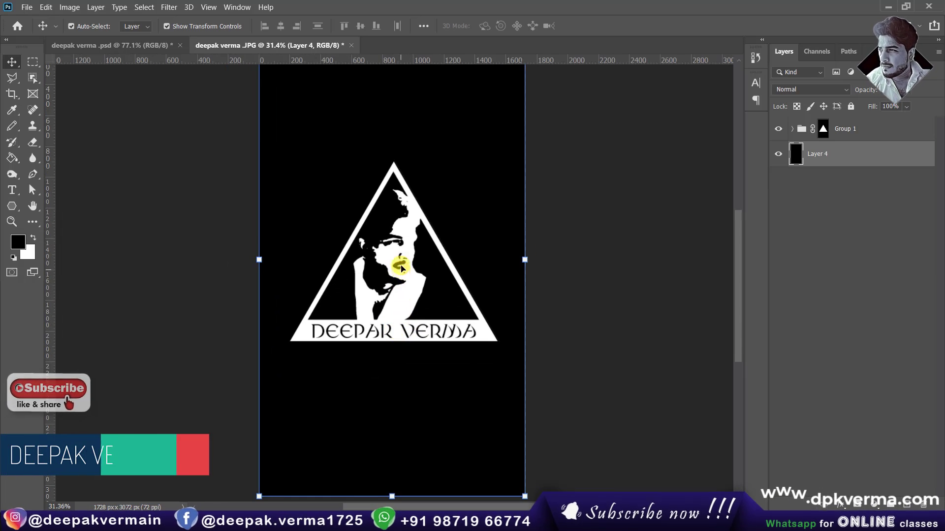
- Crop the canvas to 1000 × 1000 px at 300 px/in
{"action": "left_click", "coordinate": [12, 93]}
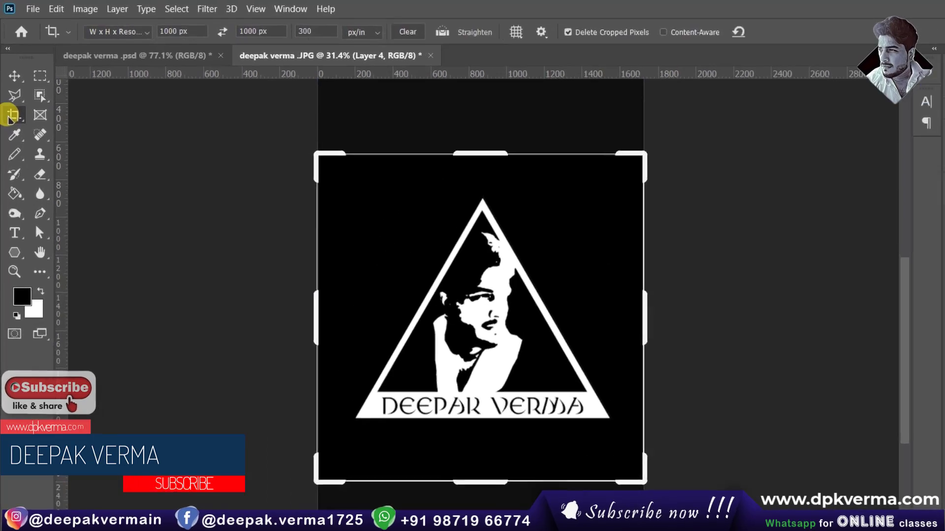
{"action": "left_click", "coordinate": [118, 28]}
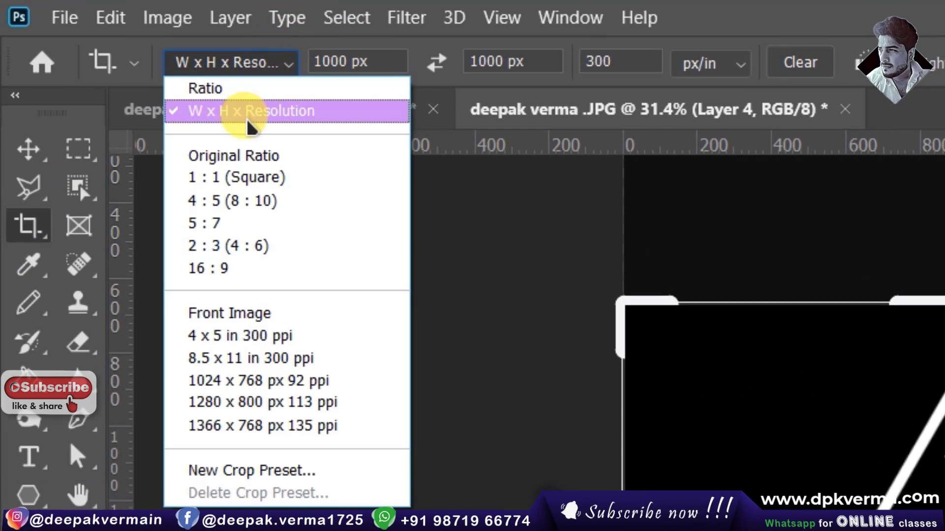
{"action": "left_click", "coordinate": [273, 113]}
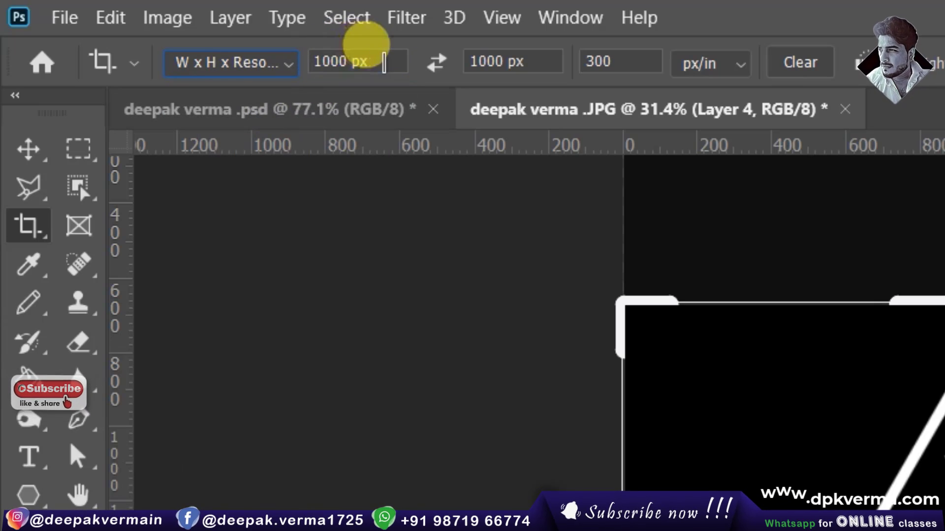
{"action": "left_click", "coordinate": [384, 62]}
{"action": "key", "text": "Return"}
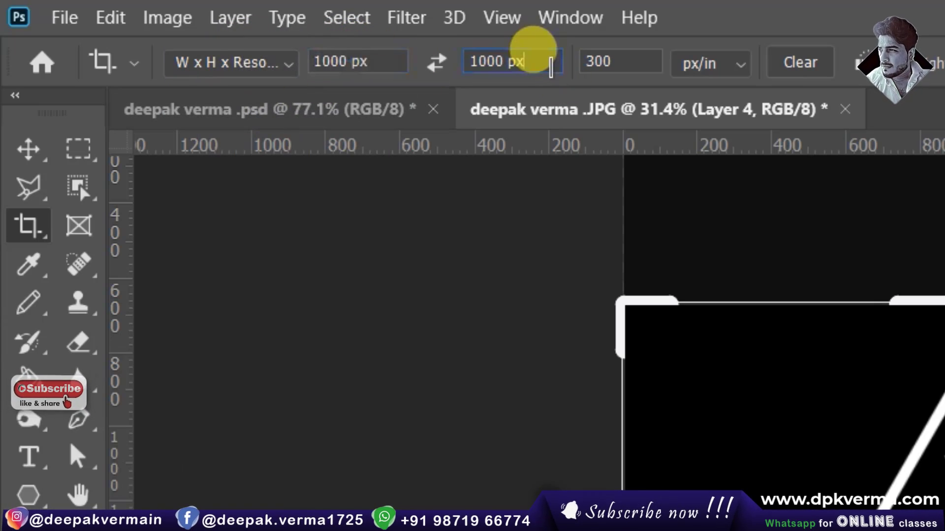
{"action": "key", "text": "Tab"}
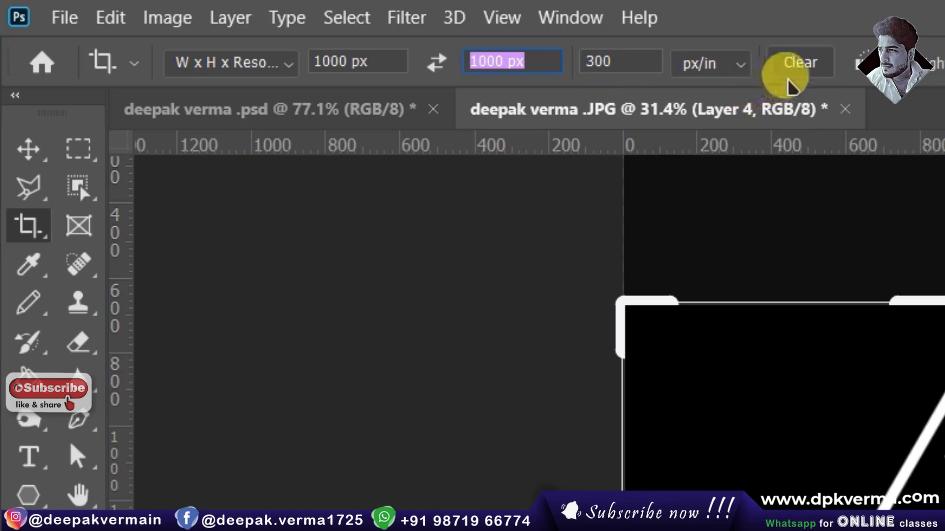
{"action": "key", "text": "Tab"}
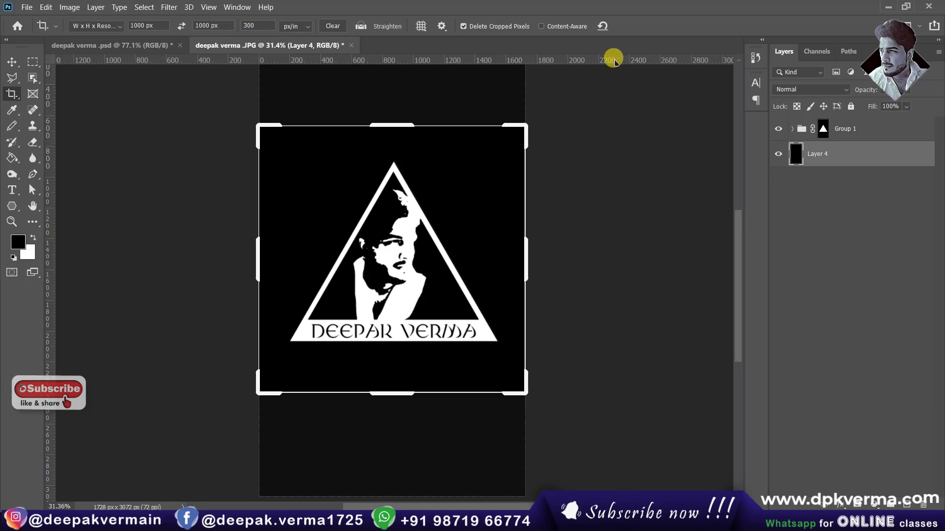
{"action": "left_click", "coordinate": [573, 191]}
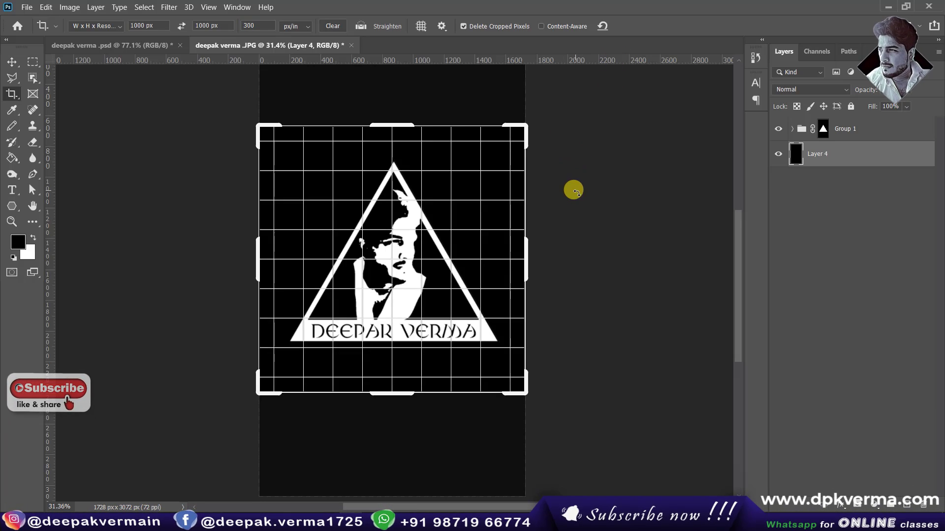
{"action": "left_click", "coordinate": [647, 29]}
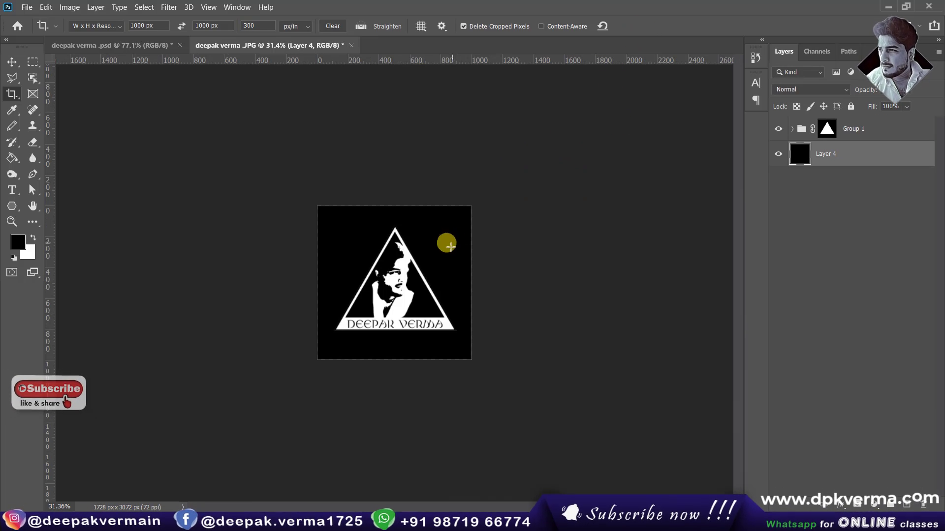
{"action": "scroll", "coordinate": [428, 325], "scroll_direction": "up", "scroll_amount": 1}
{"action": "scroll", "coordinate": [433, 317], "scroll_direction": "up", "scroll_amount": 2}
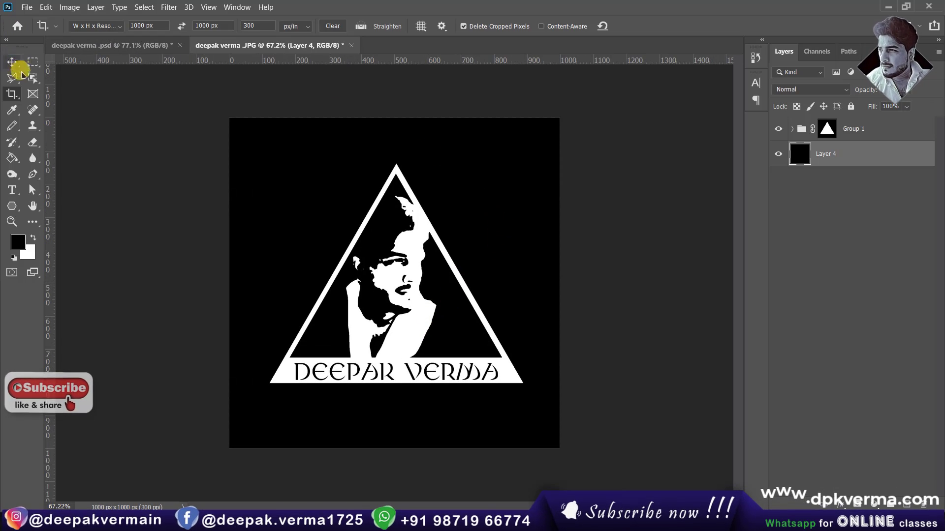
- Tighten the square crop around the triangle logo
{"action": "left_click", "coordinate": [11, 94]}
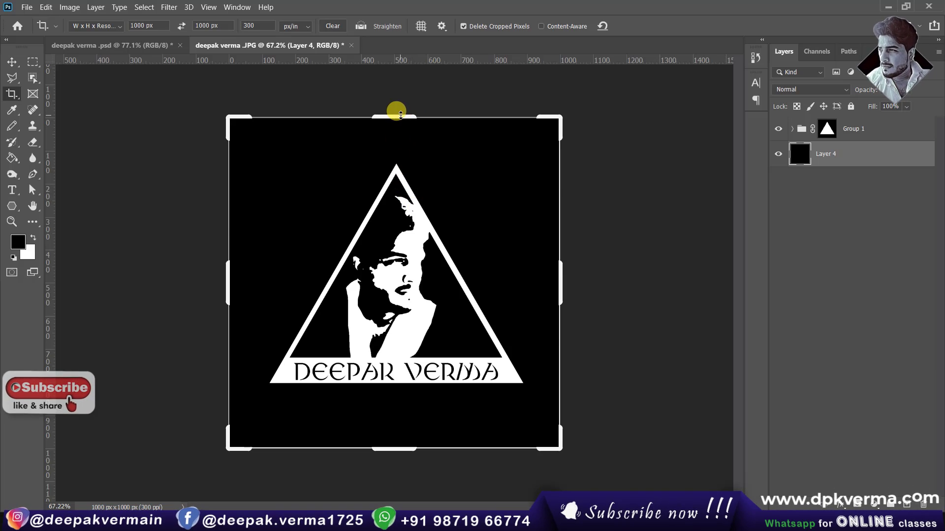
{"action": "mouse_move", "coordinate": [396, 117]}
{"action": "left_mouse_down"}
{"action": "mouse_move", "coordinate": [400, 127]}
{"action": "mouse_move", "coordinate": [400, 118]}
{"action": "left_mouse_up"}
{"action": "left_click", "coordinate": [649, 26]}
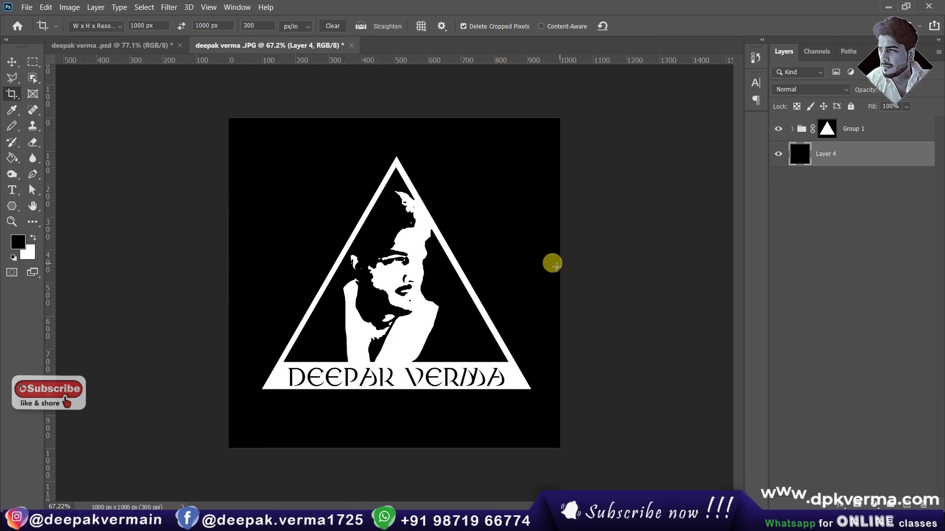
{"action": "scroll", "coordinate": [488, 285], "scroll_direction": "up", "scroll_amount": 1}
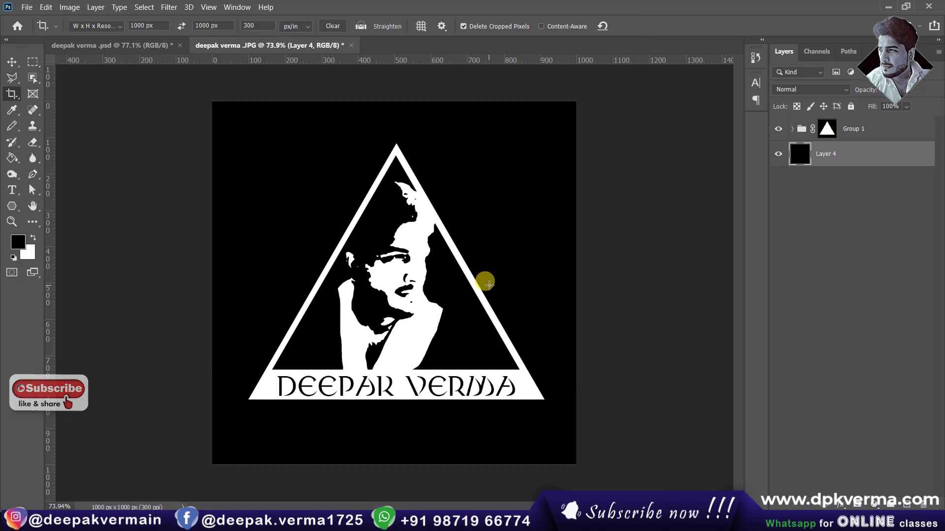
{"action": "scroll", "coordinate": [489, 285], "scroll_direction": "up", "scroll_amount": 1}
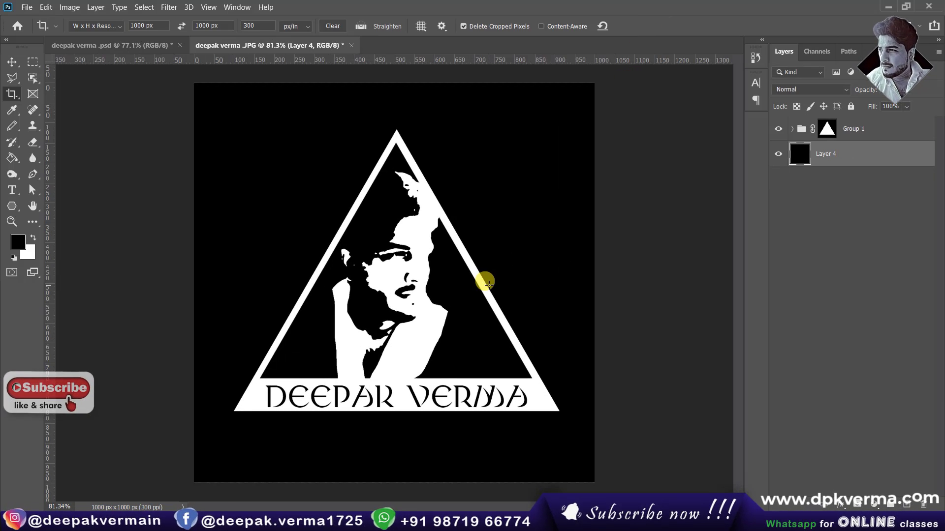